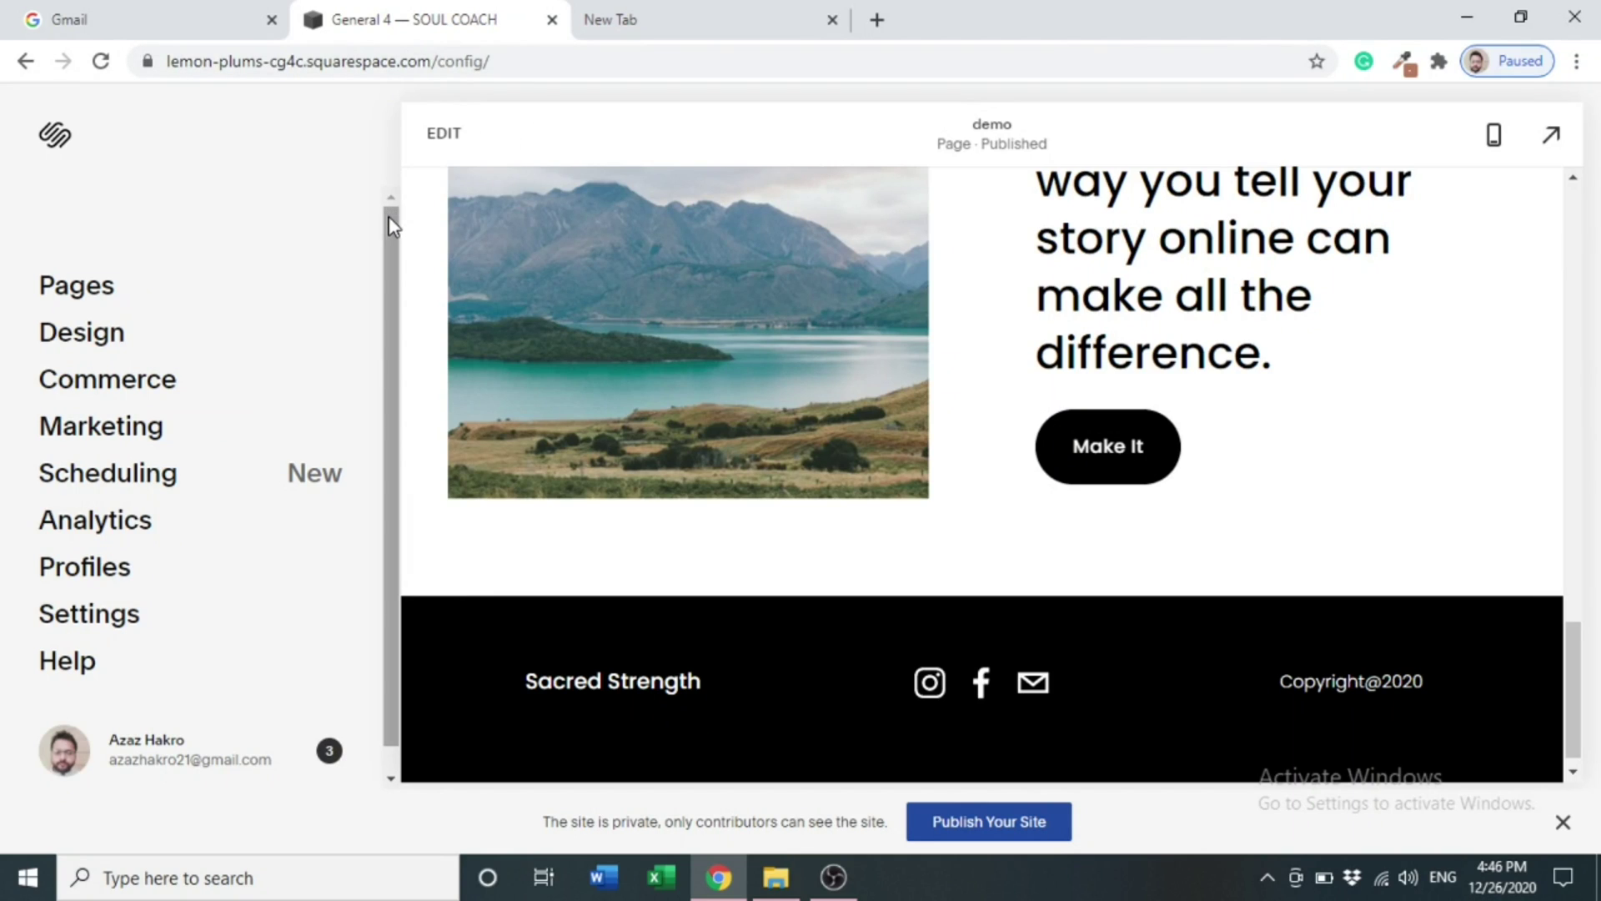
Step: Go from Settings to the Member Areas page and scroll down to its options
left_click_drag(392, 226, 393, 279)
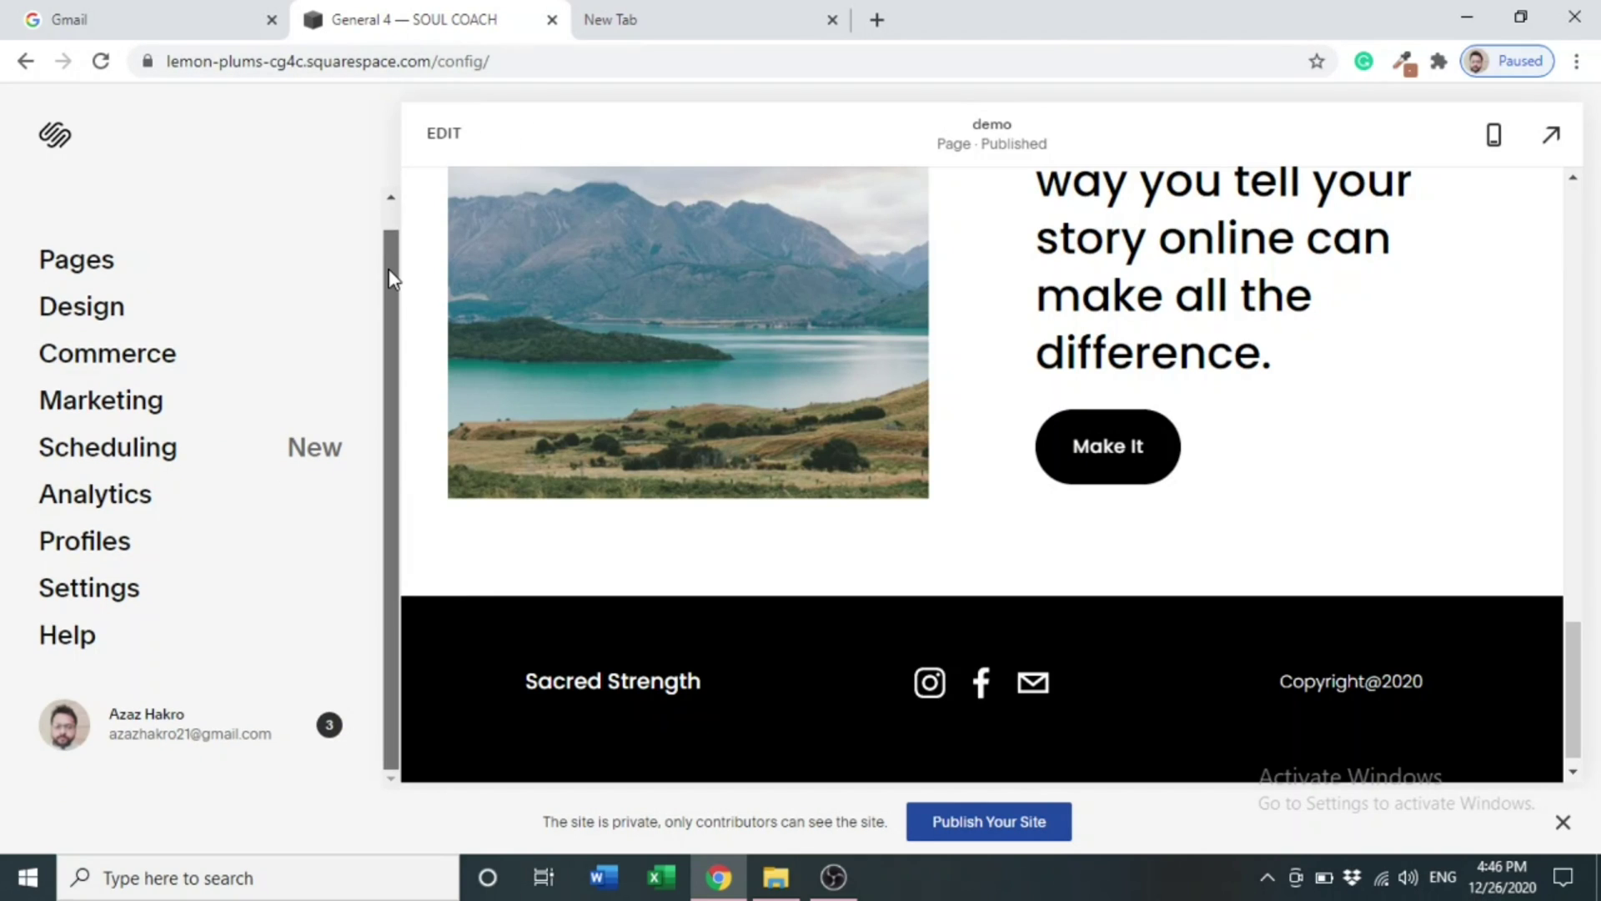
left_click(123, 597)
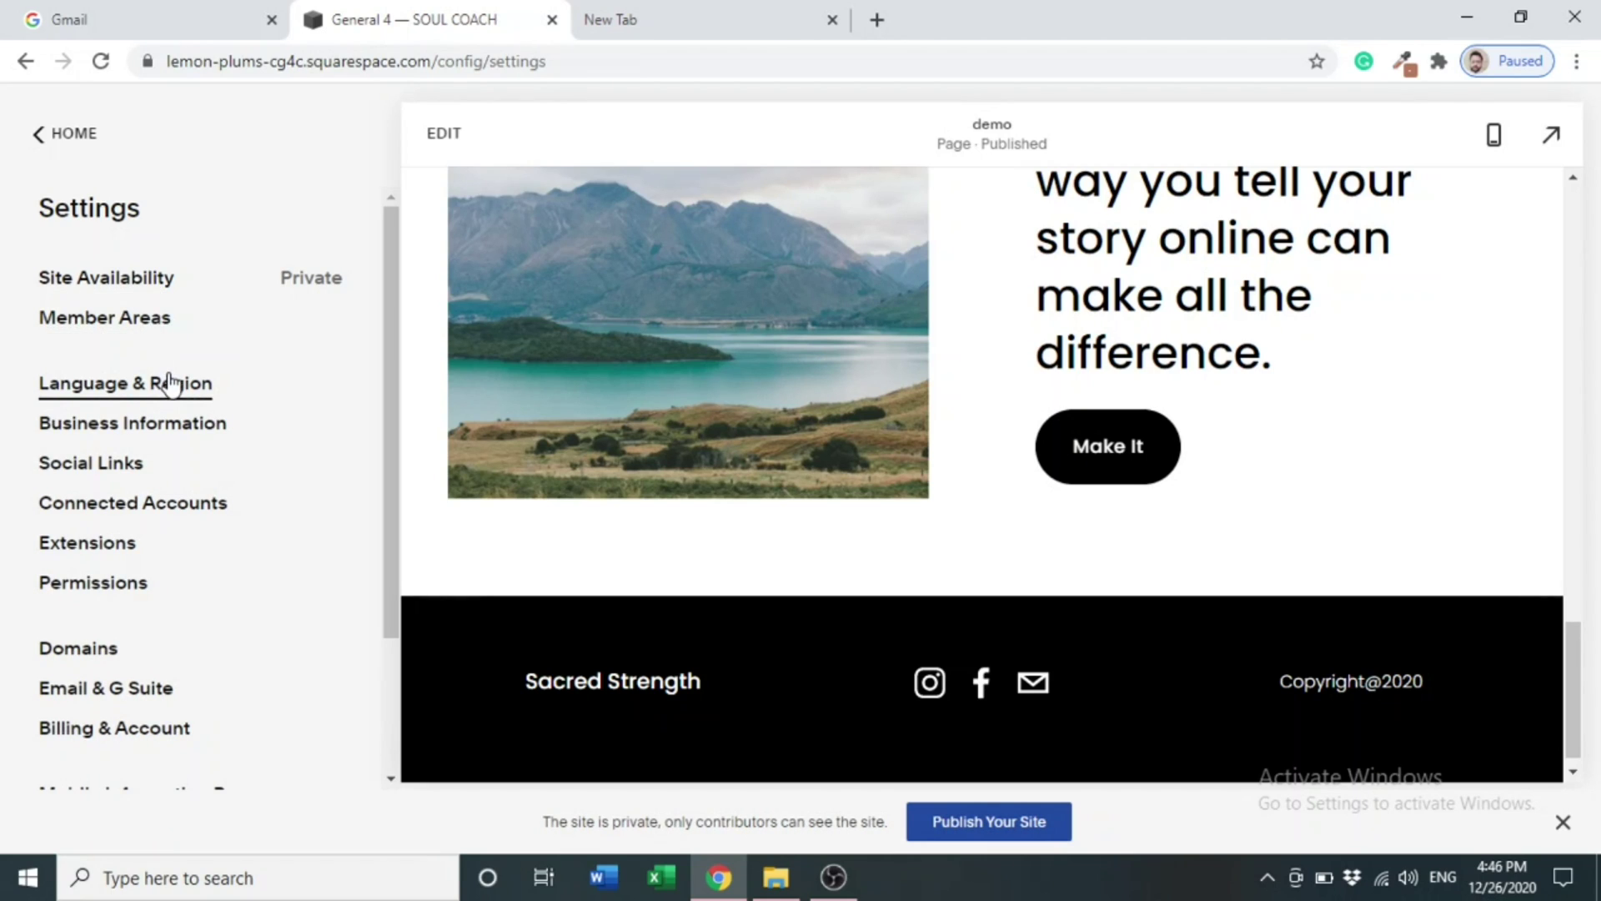
left_click(150, 336)
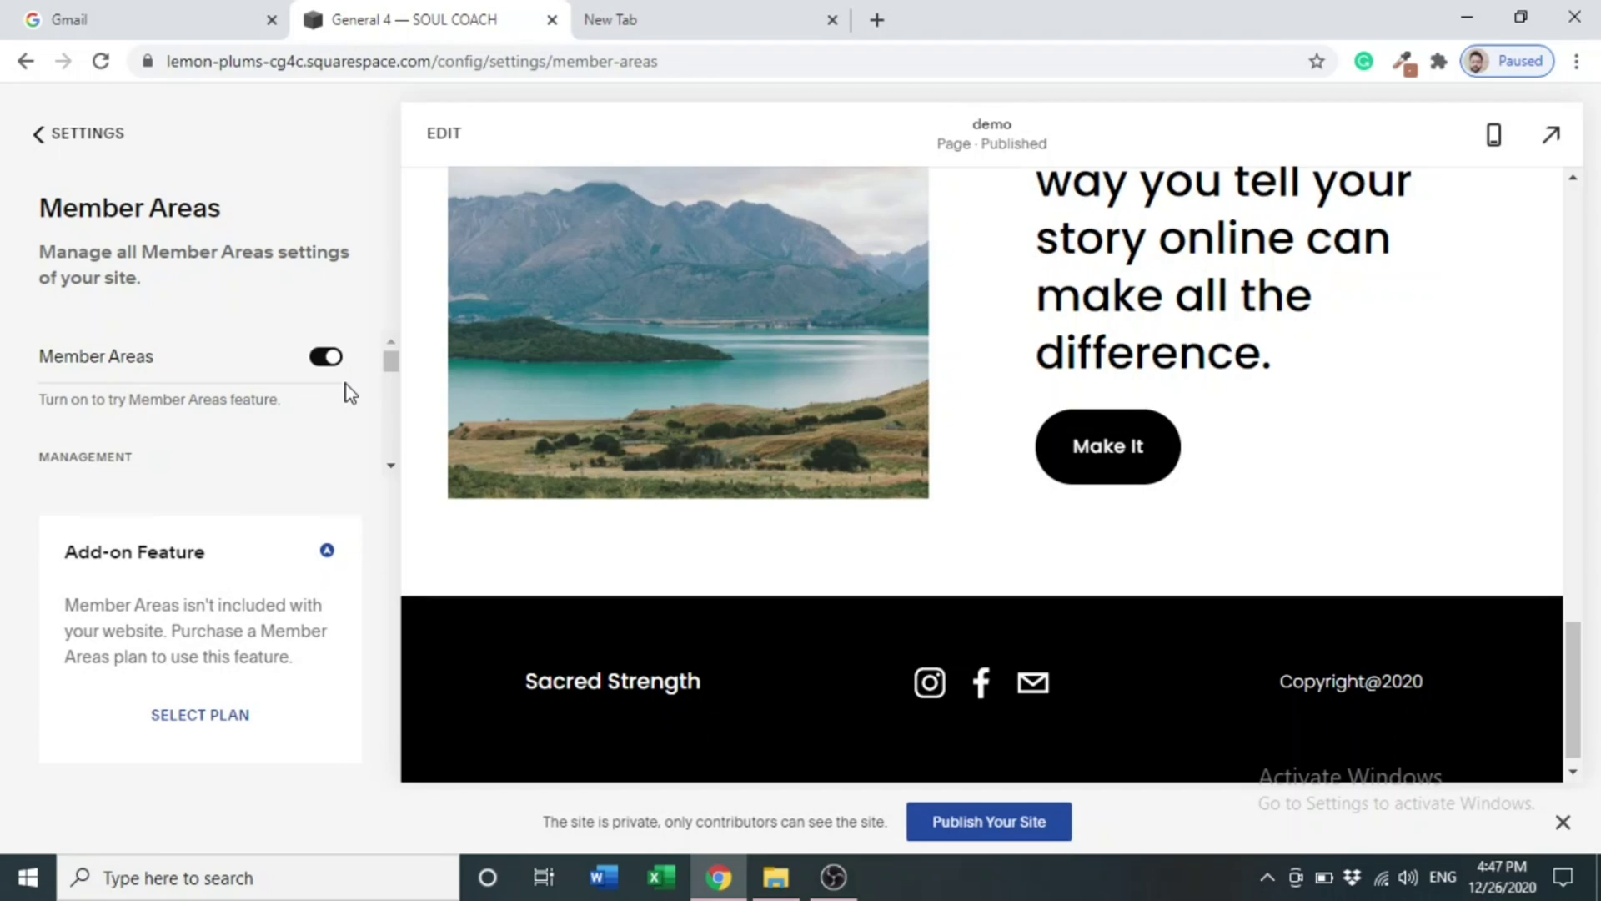
scroll(394, 381, "down", 1)
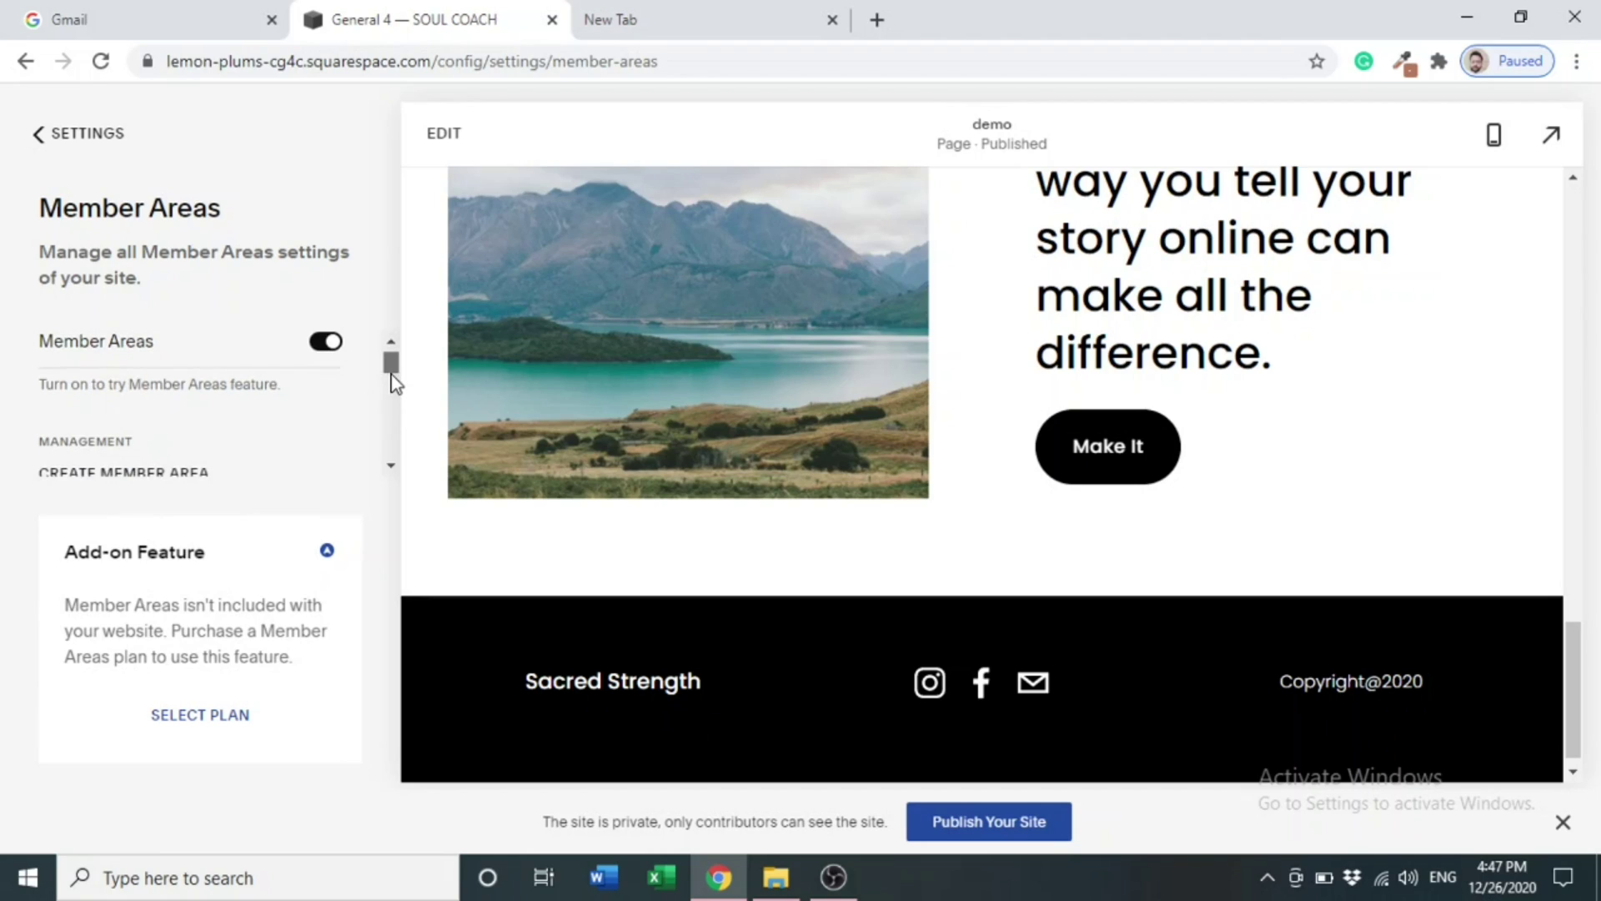
Step: Switch the Member Areas toggle off, confirm with OK, then switch it back on
left_click(317, 348)
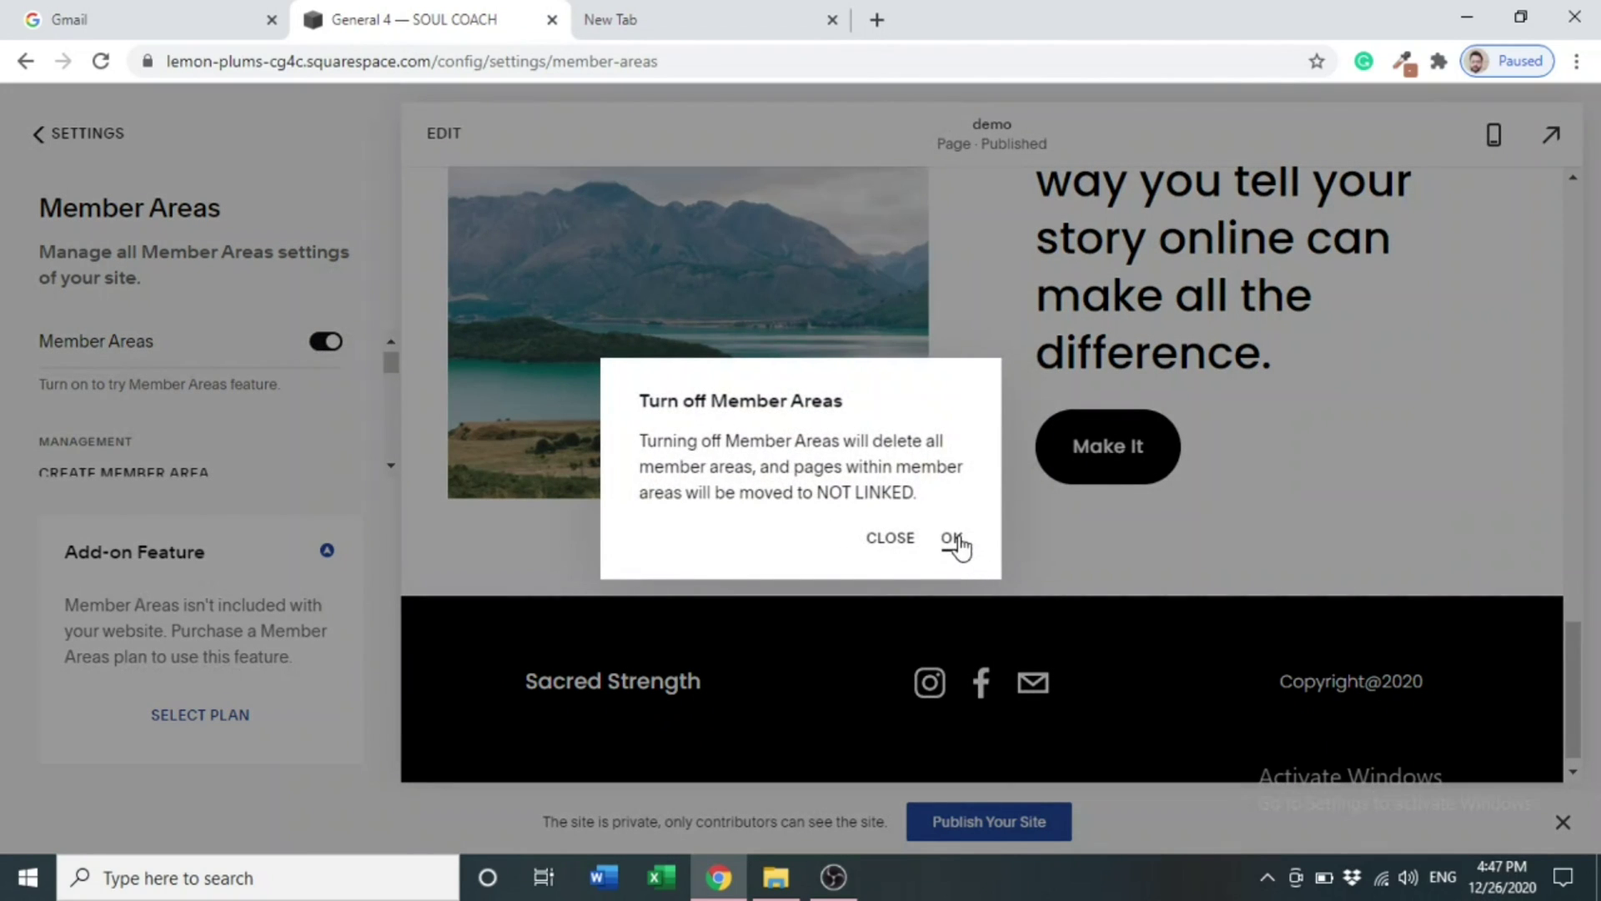
left_click(956, 541)
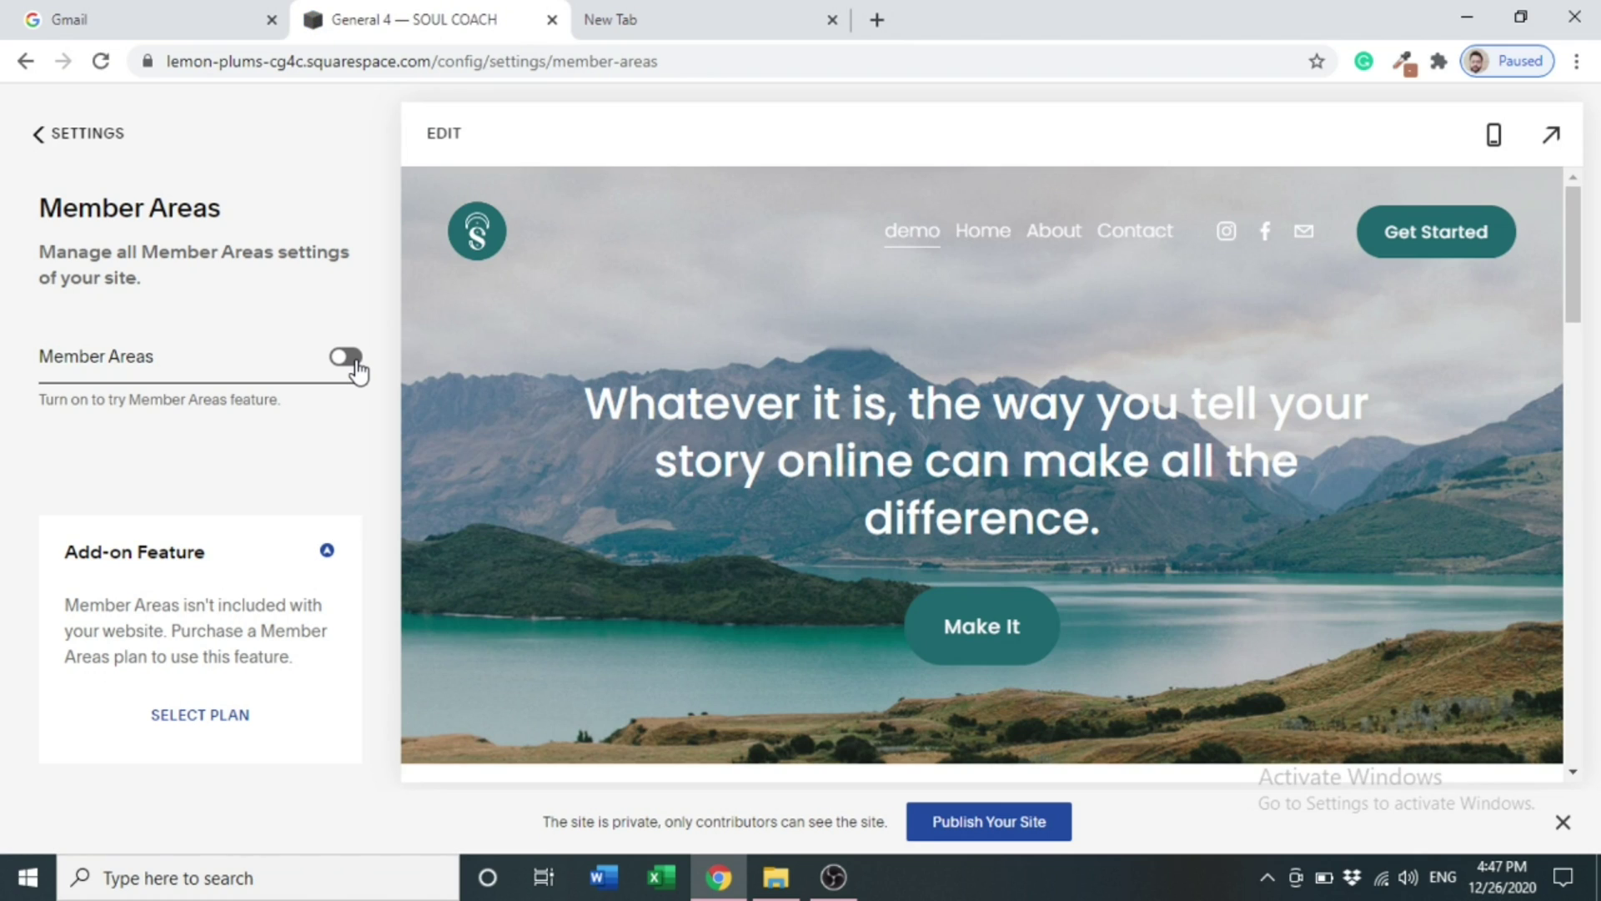
left_click(355, 361)
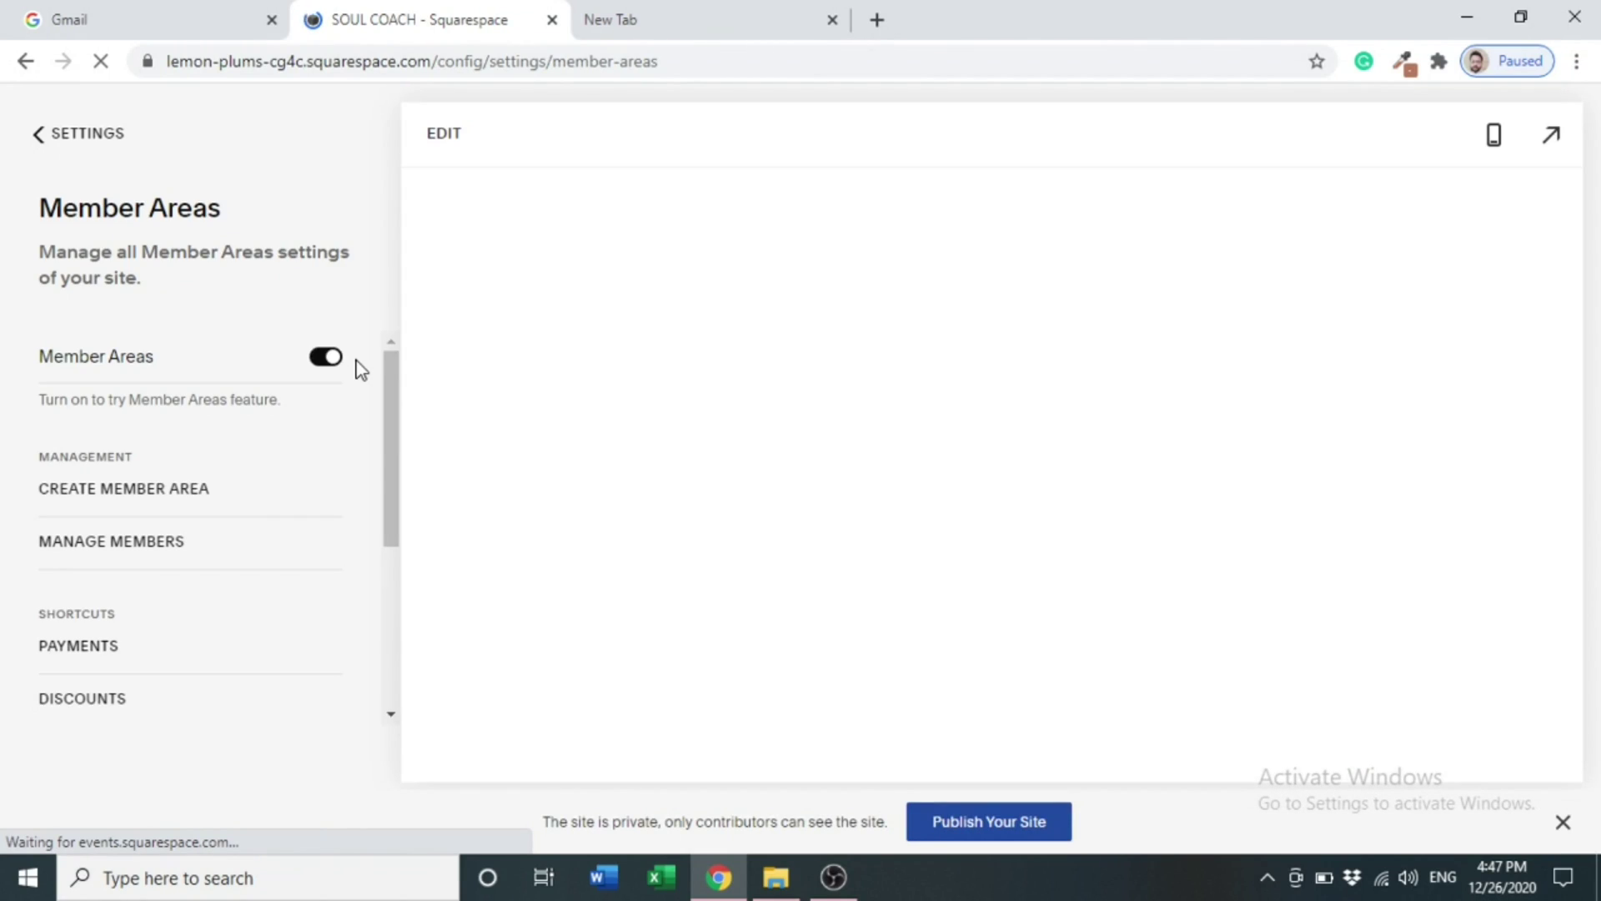
left_click_drag(387, 369, 395, 410)
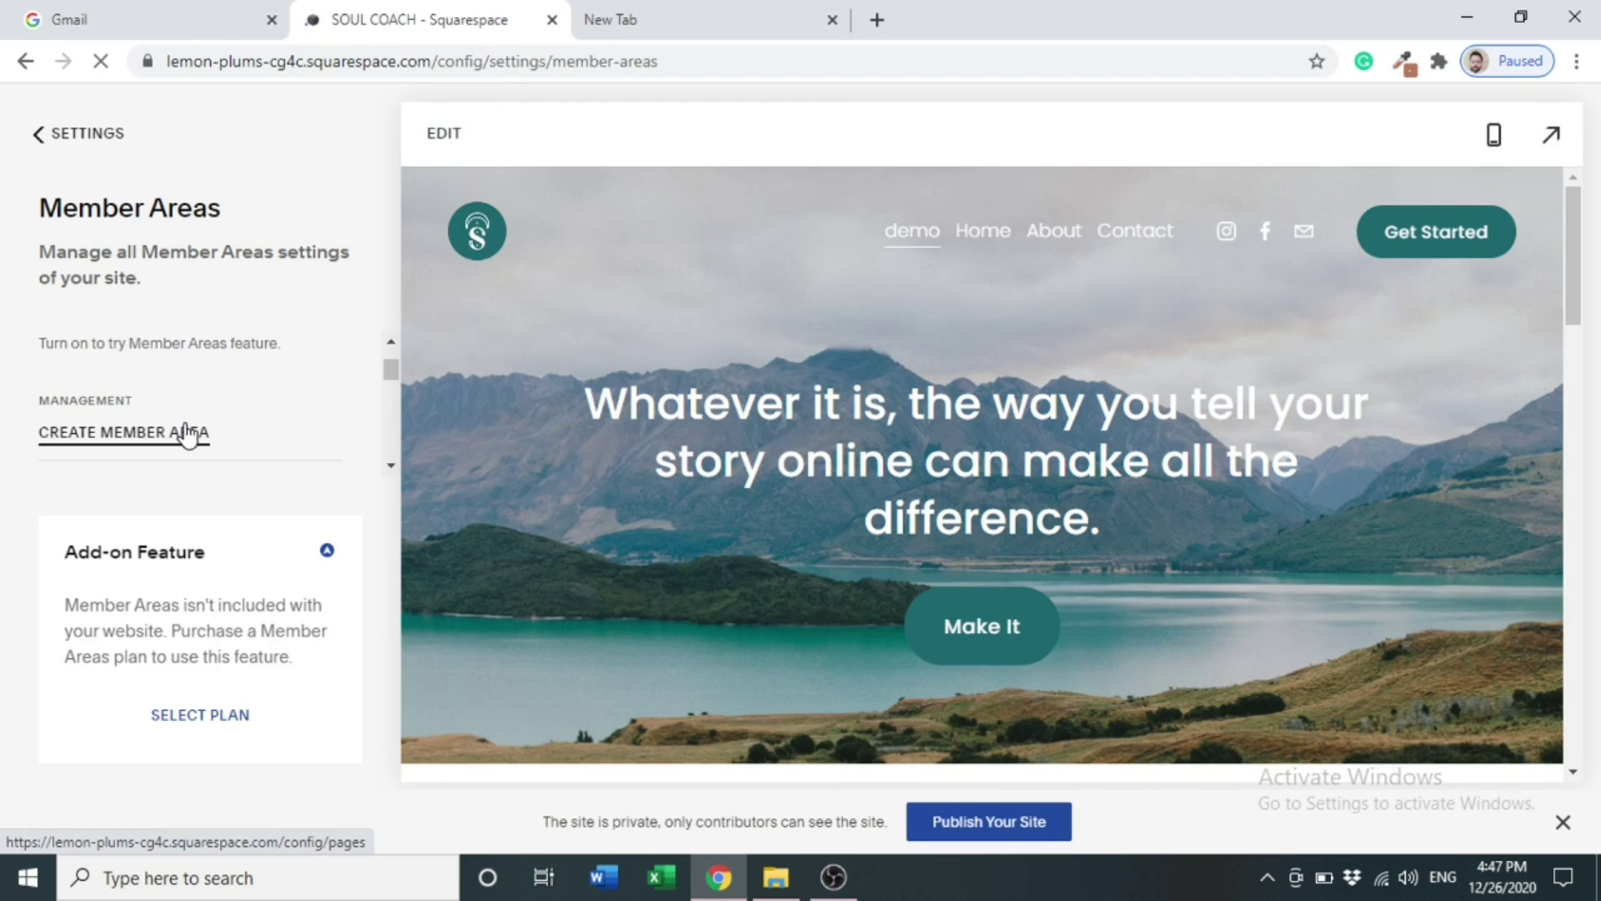
left_click_drag(388, 377, 392, 390)
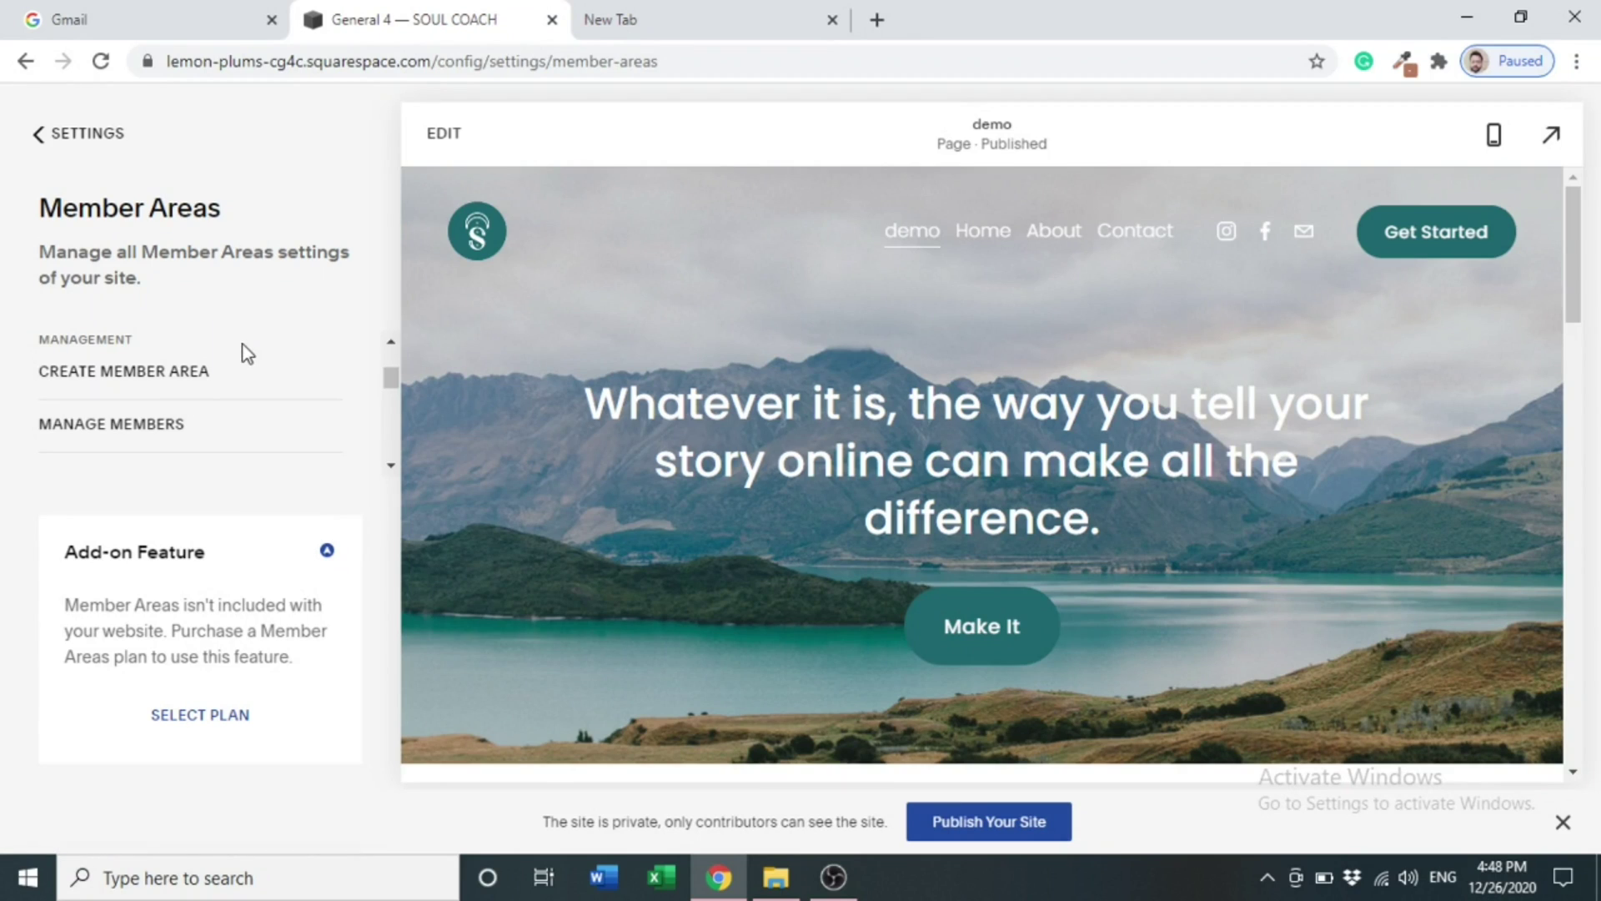
Step: Choose Create Member Area and scroll the Pages panel to the empty Member Areas section
left_click(193, 372)
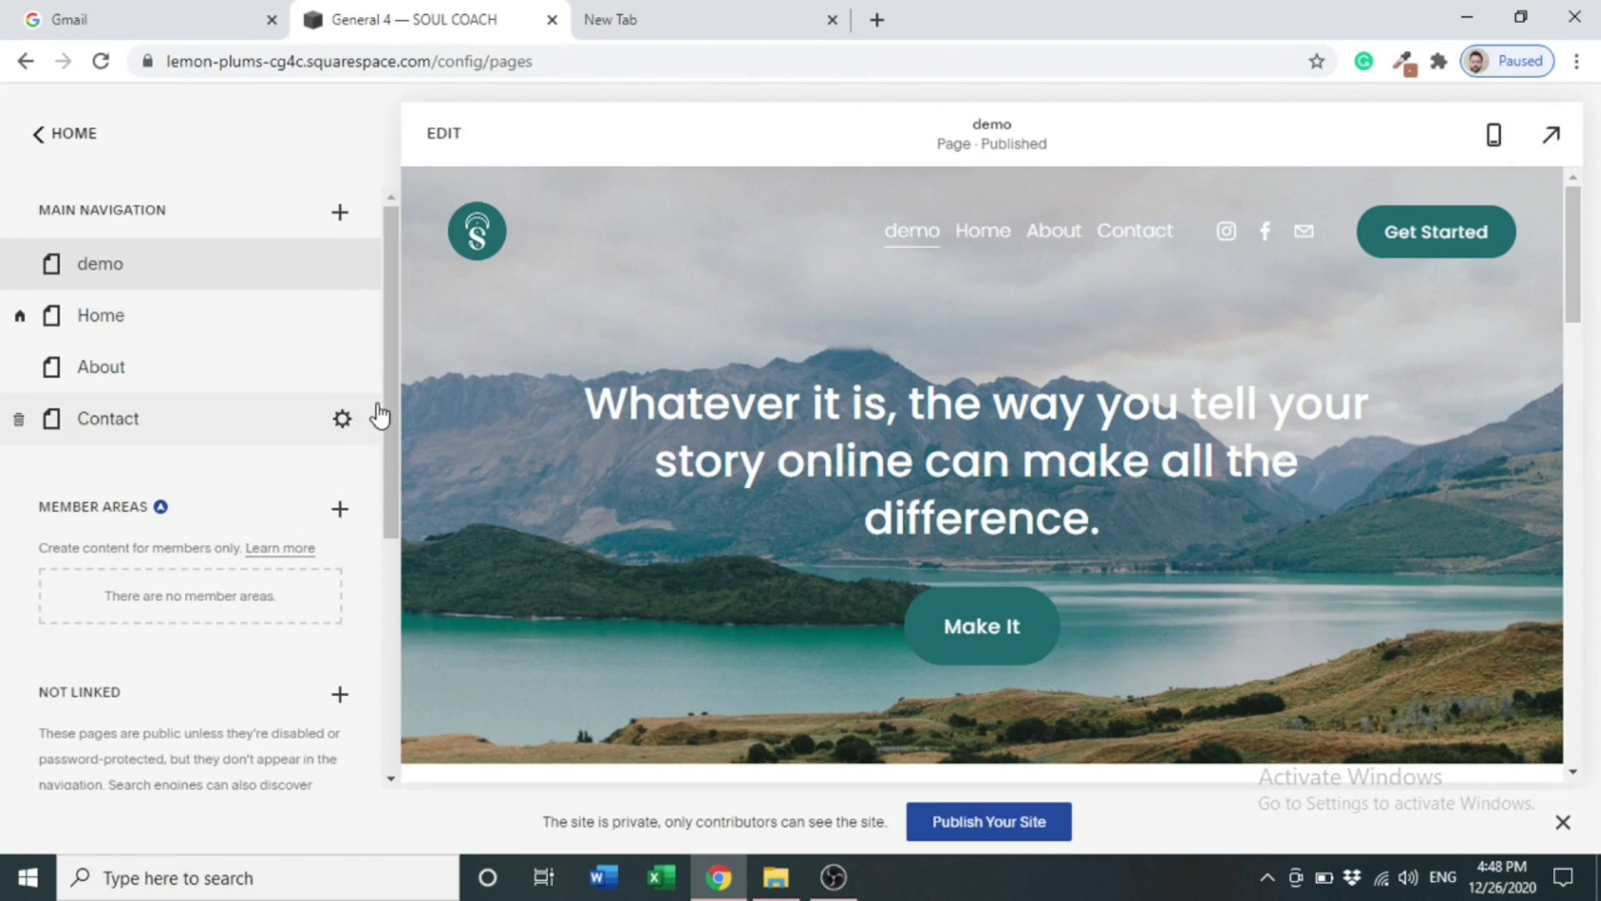
left_click_drag(383, 399, 382, 444)
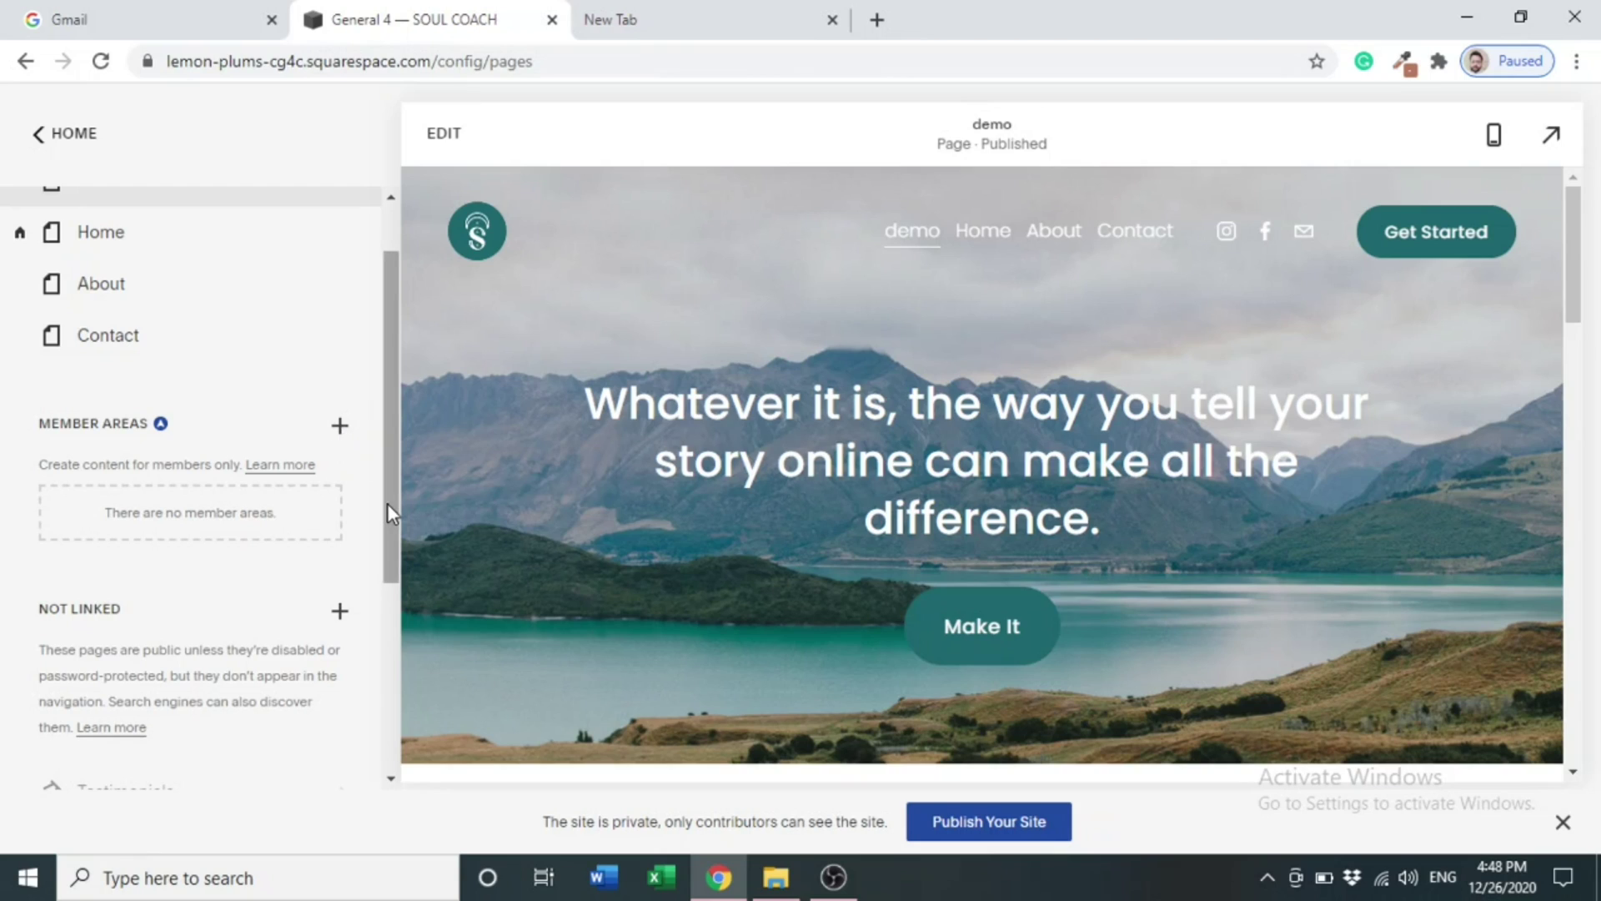
Step: Start a new member area and name it 'Basic Plan'
left_click(341, 430)
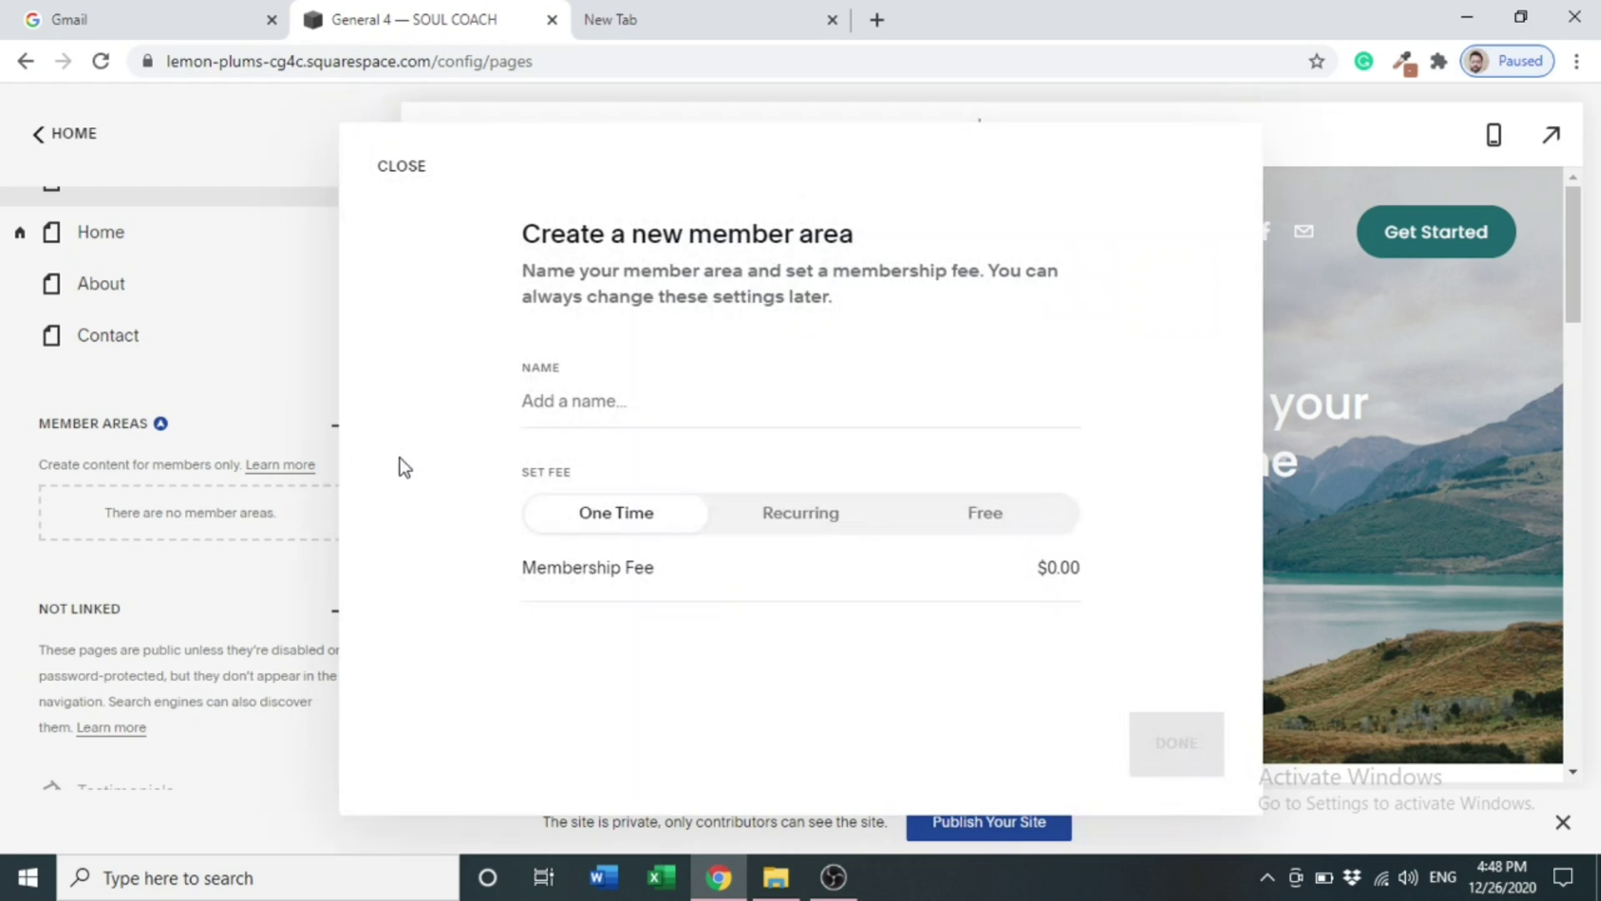
left_click(638, 413)
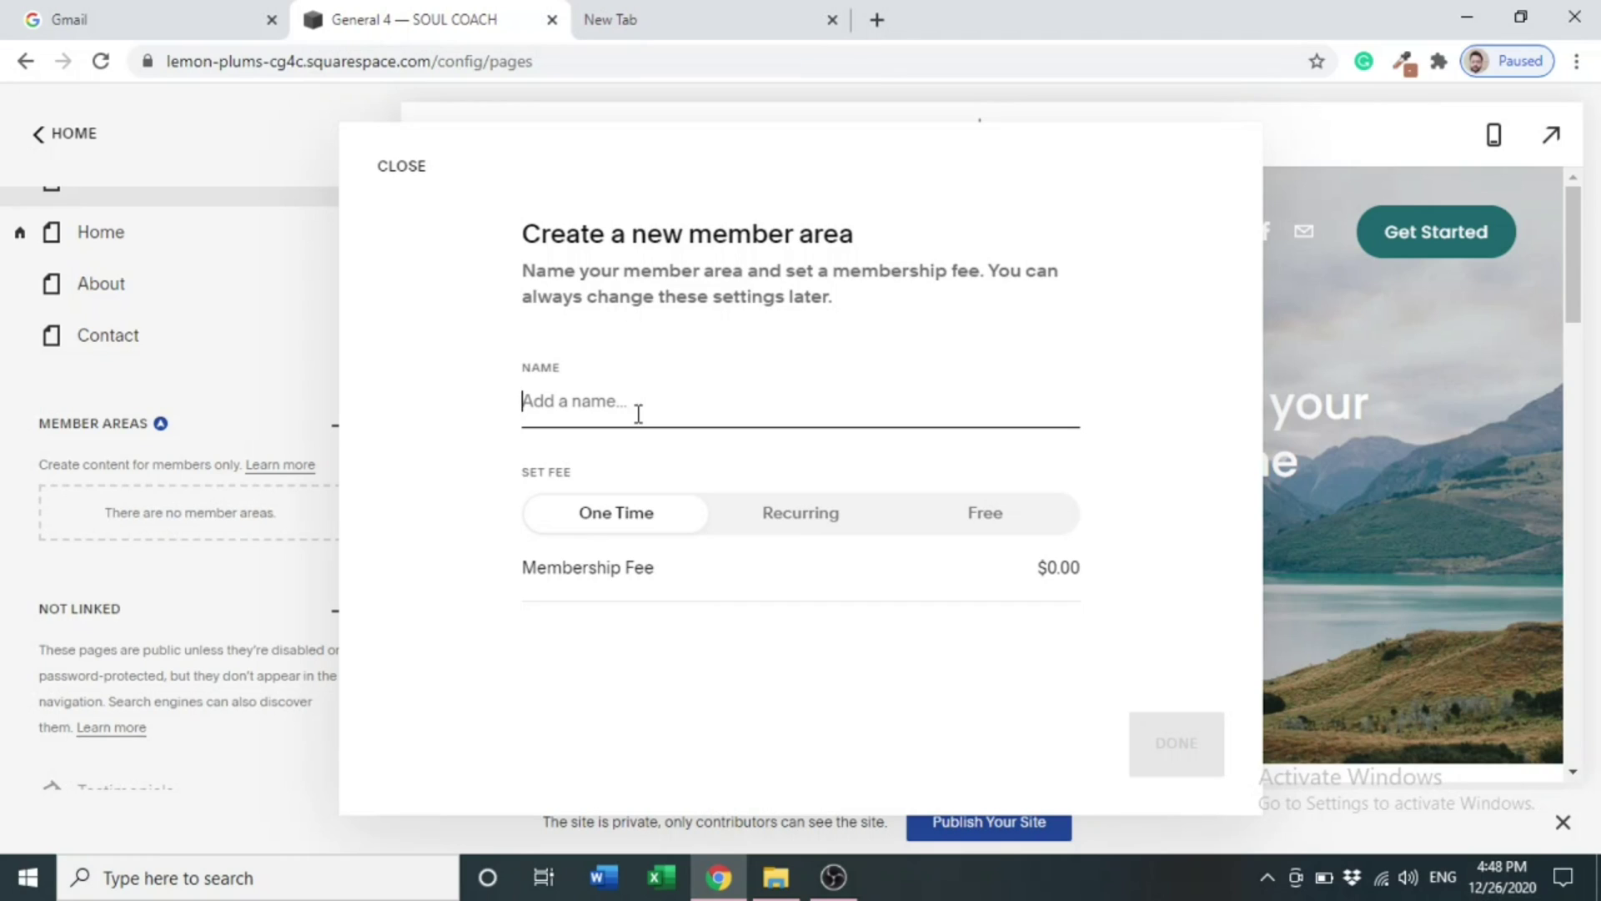
type("B")
type("sc")
key("BackSpace")
type("ic Plan")
Step: Give Basic Plan a one-time $50.00 membership fee and save the member area
left_click(802, 526)
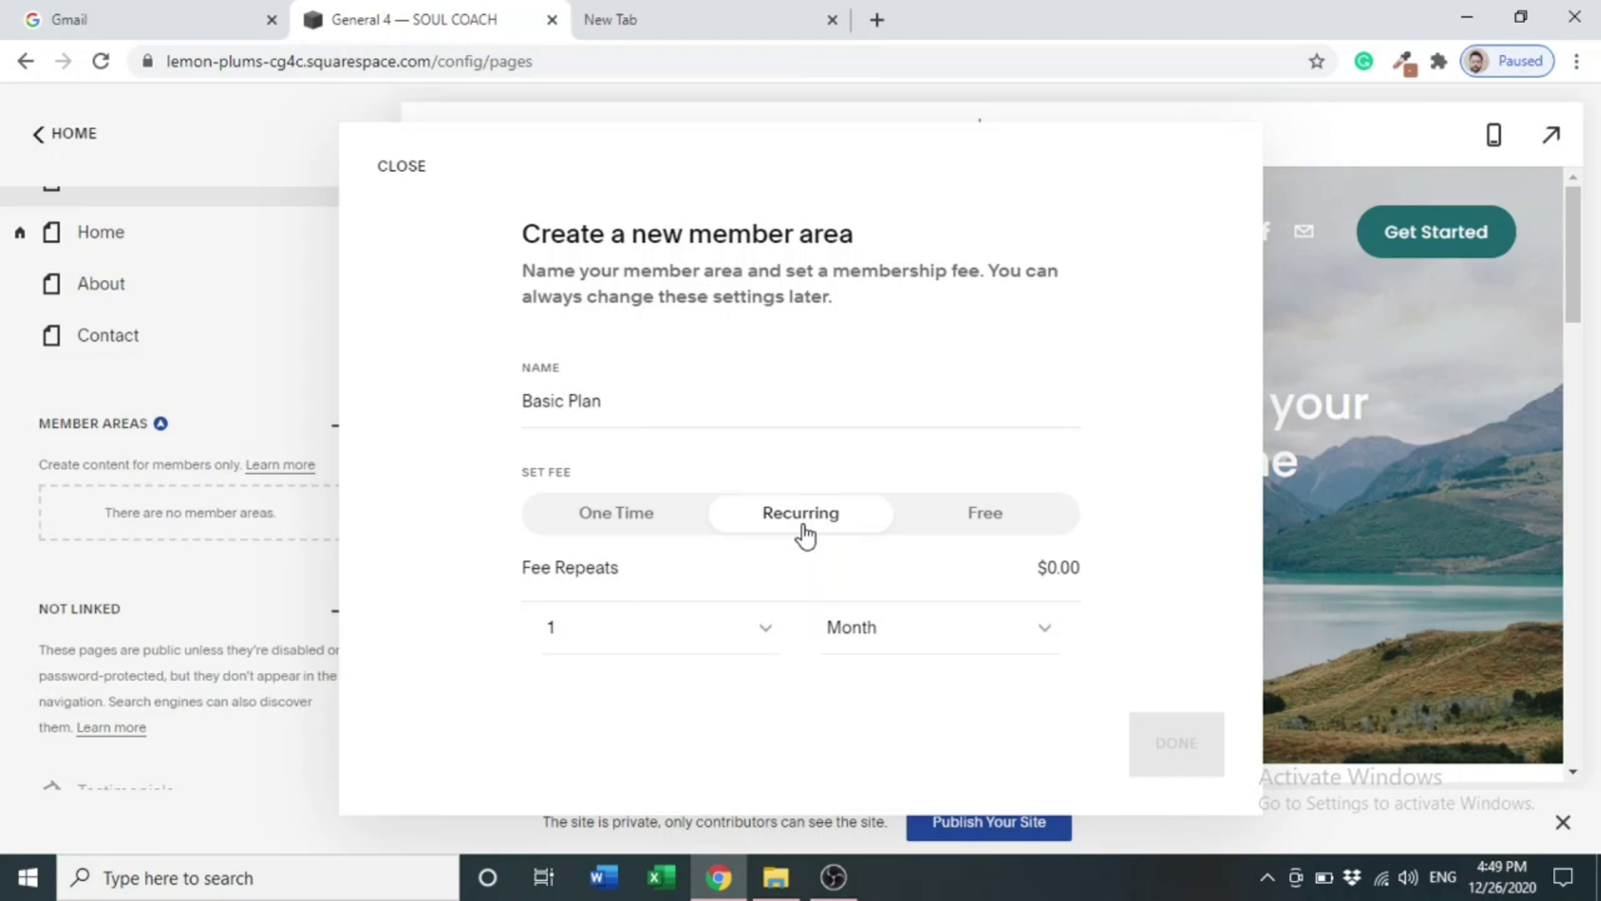
left_click(937, 534)
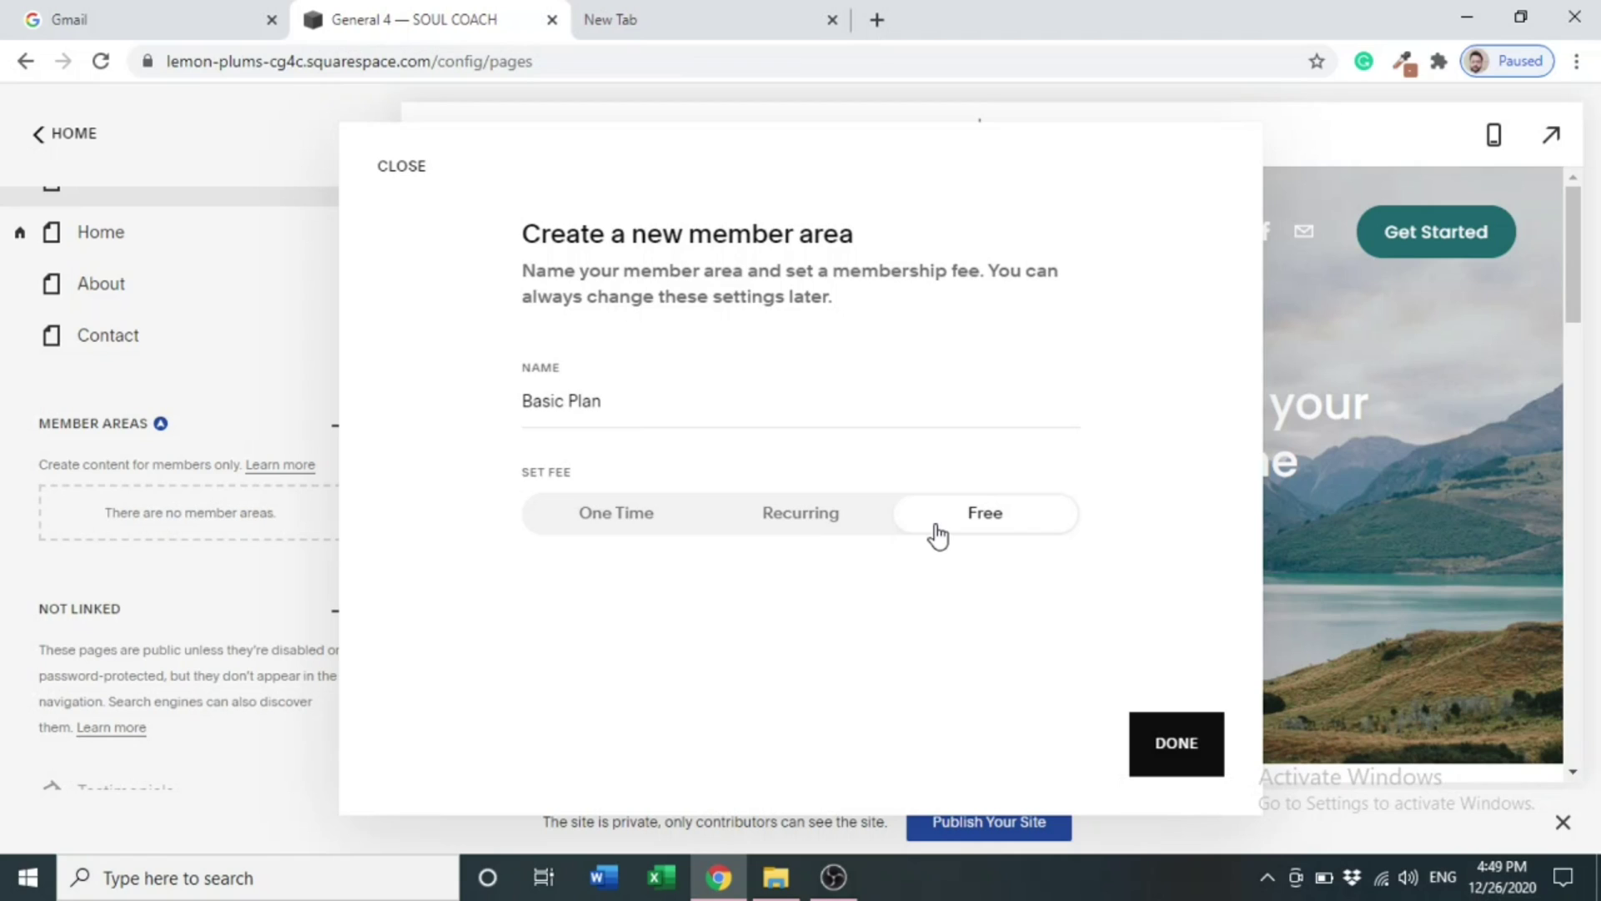
left_click(644, 521)
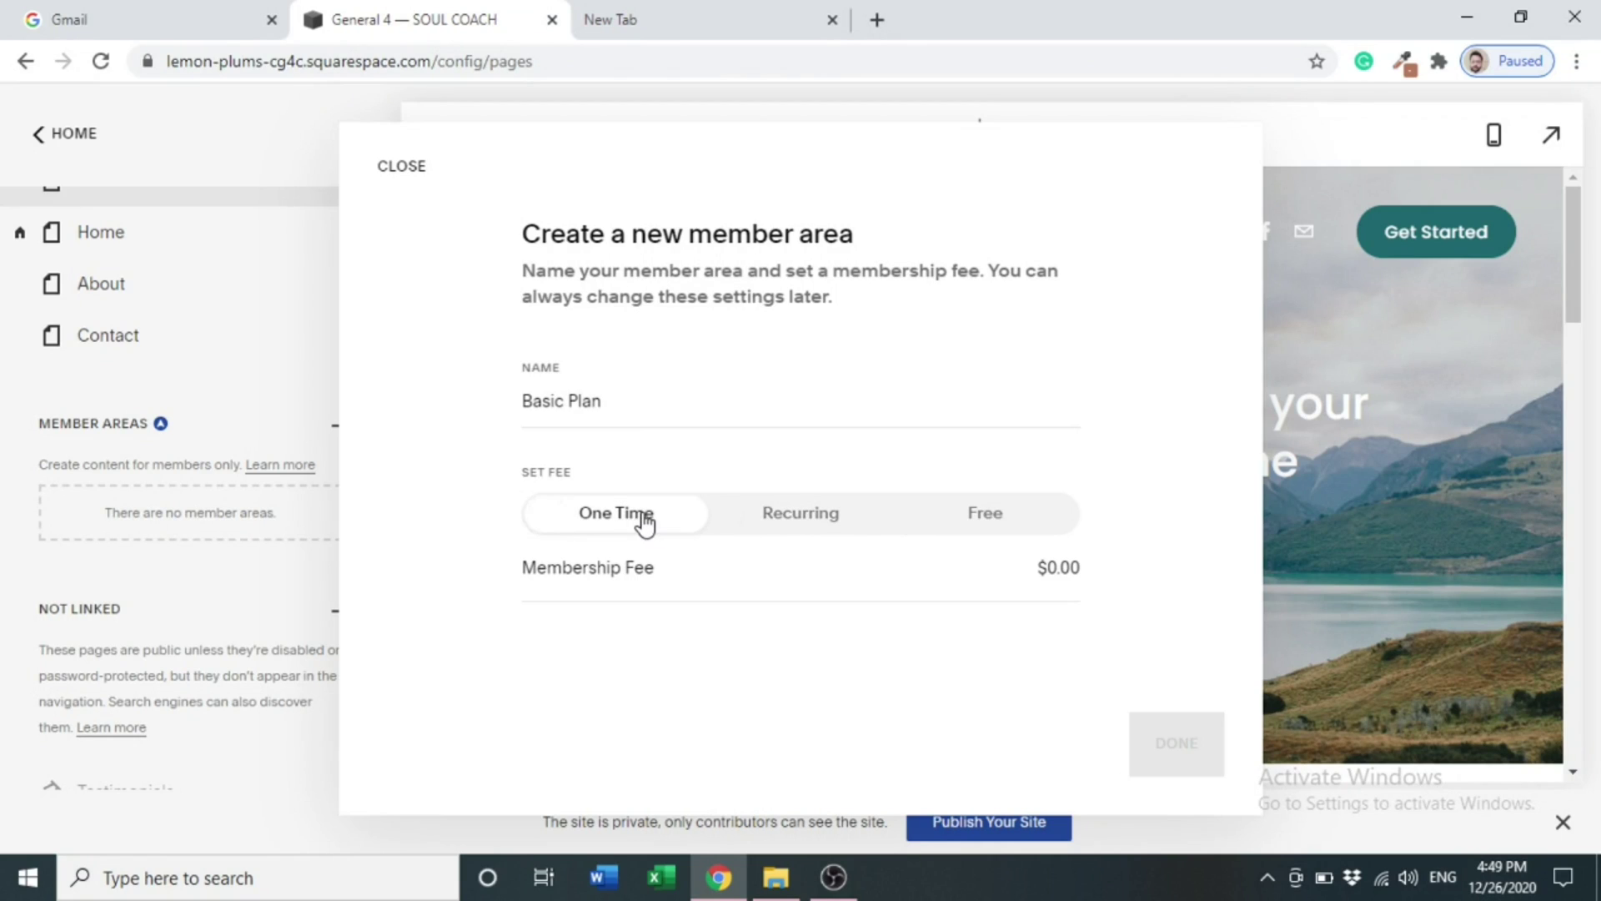
left_click(1058, 567)
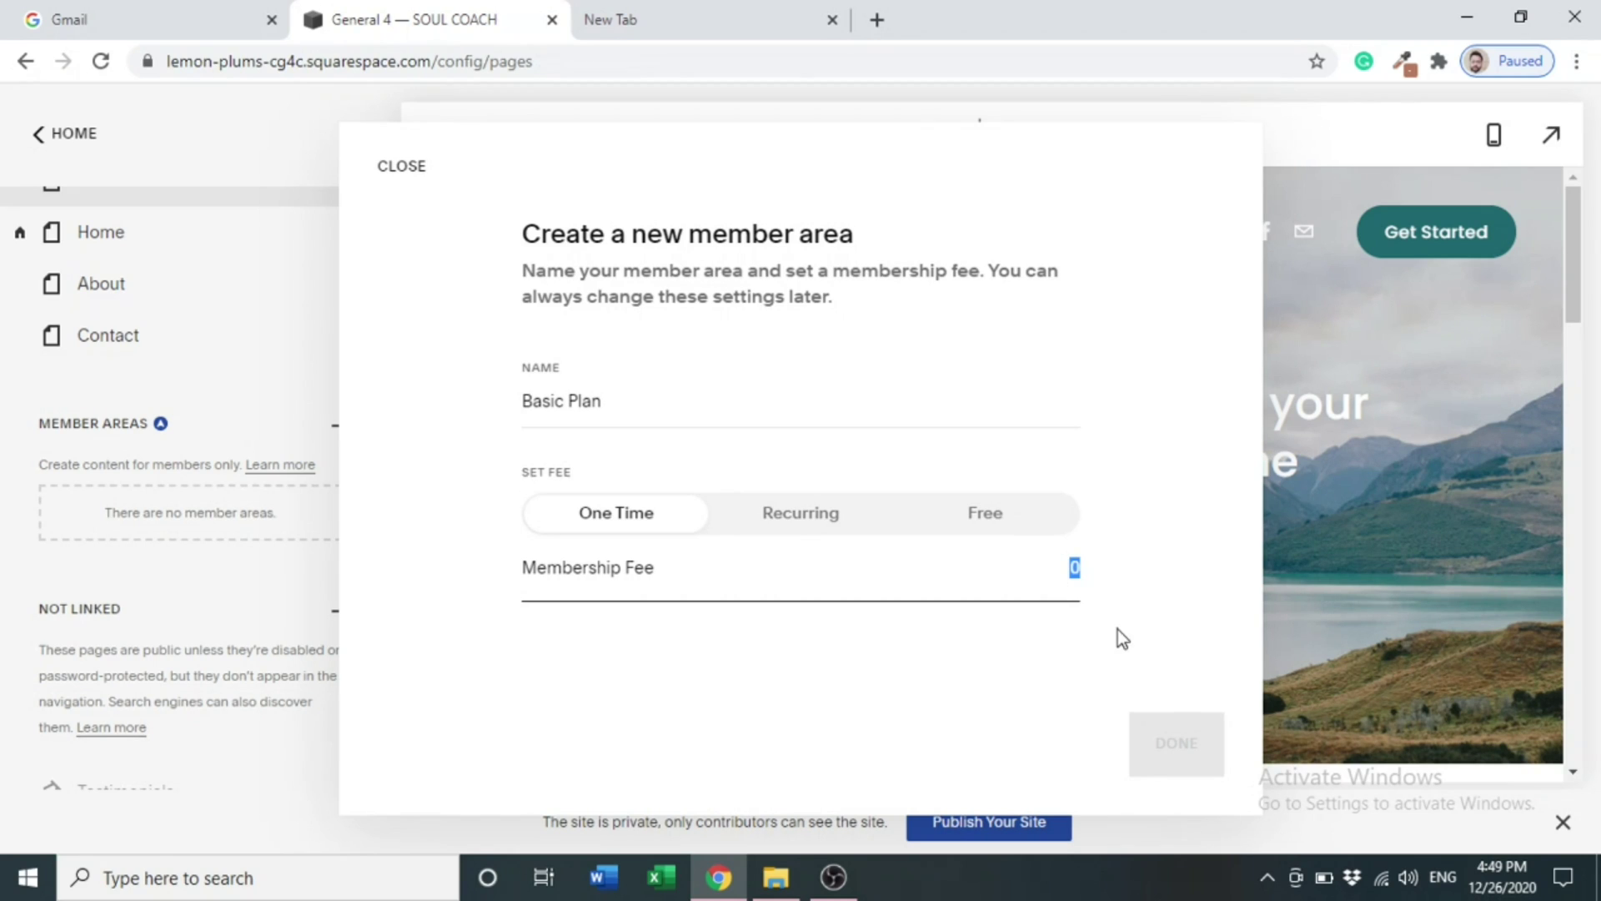
type("50")
left_click(1074, 697)
left_click(1199, 744)
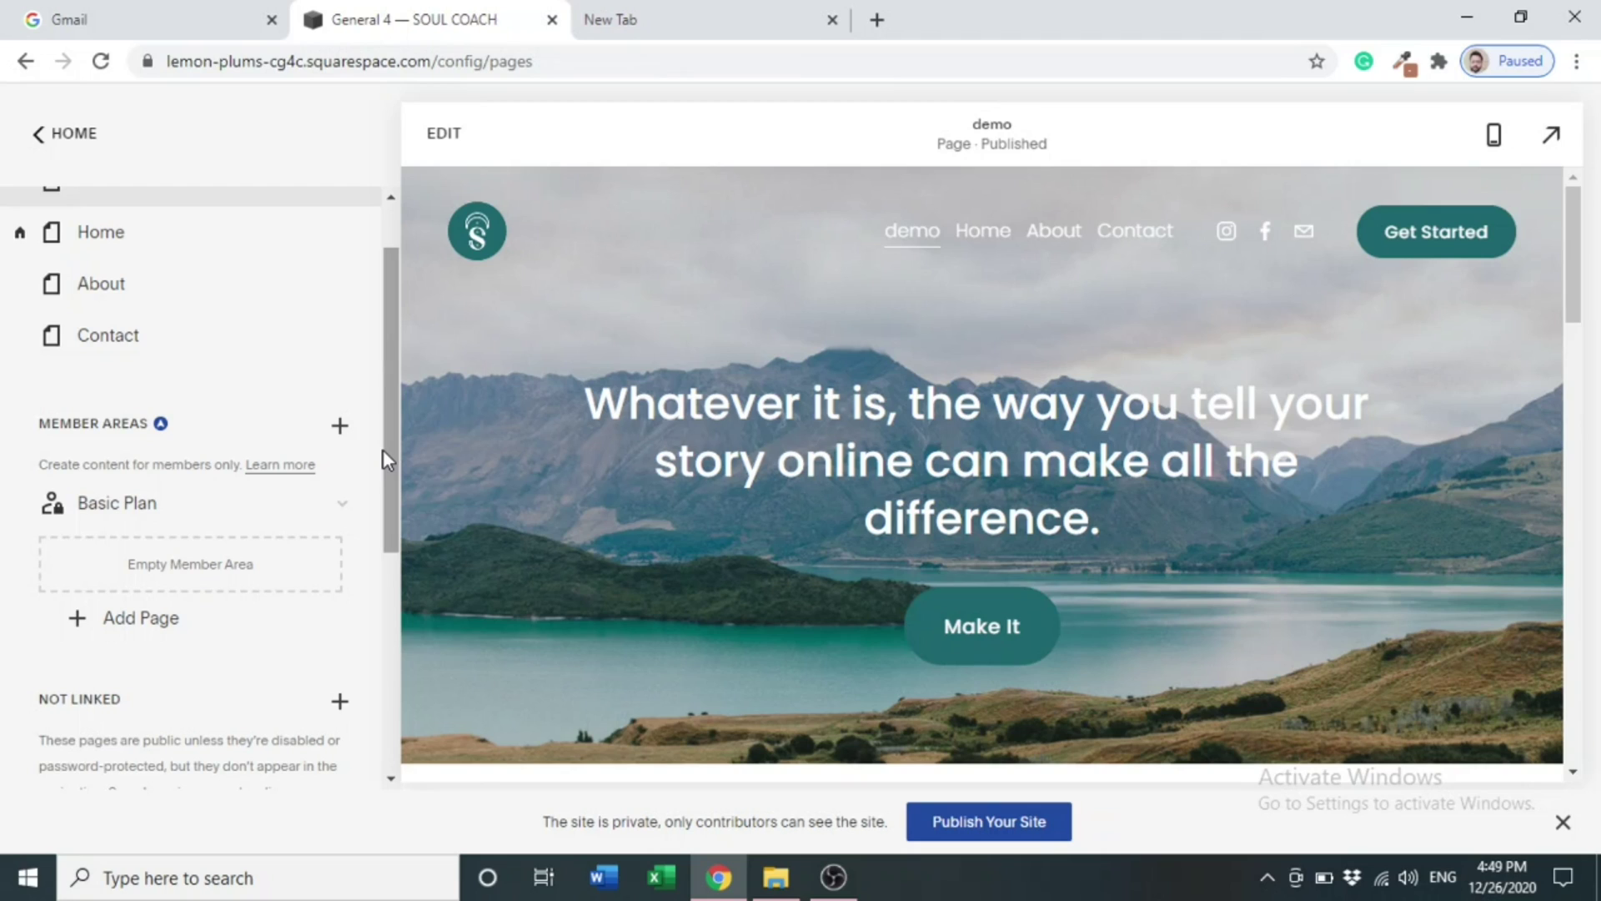
Step: Open the demo page for editing, scroll below the intro text, and add a section there
left_click_drag(383, 449, 383, 429)
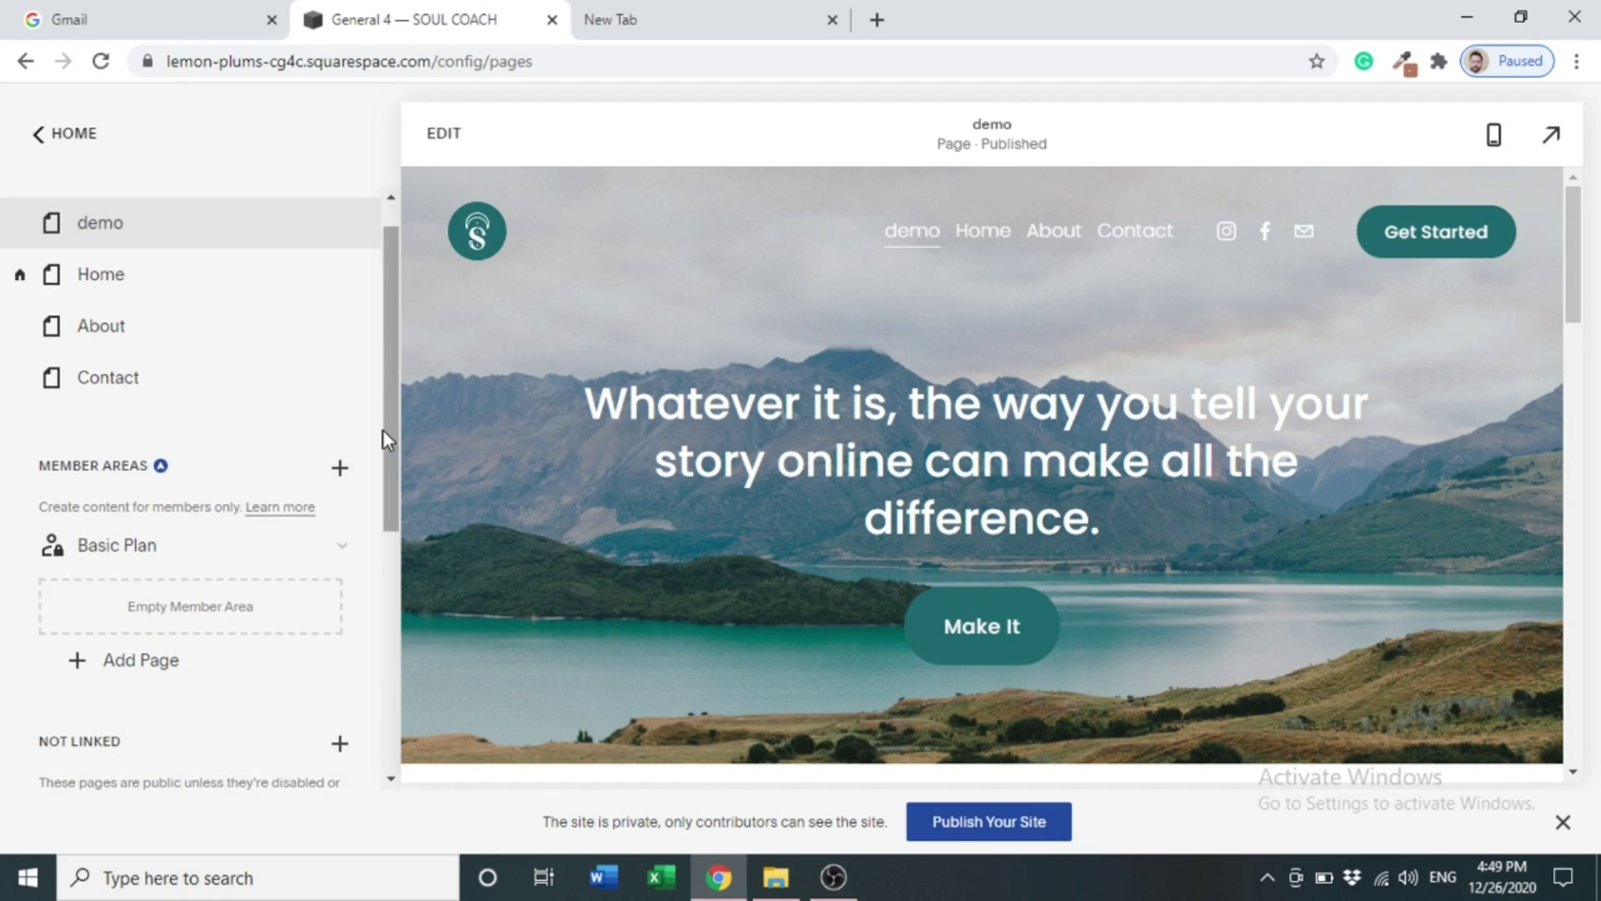
left_click(457, 143)
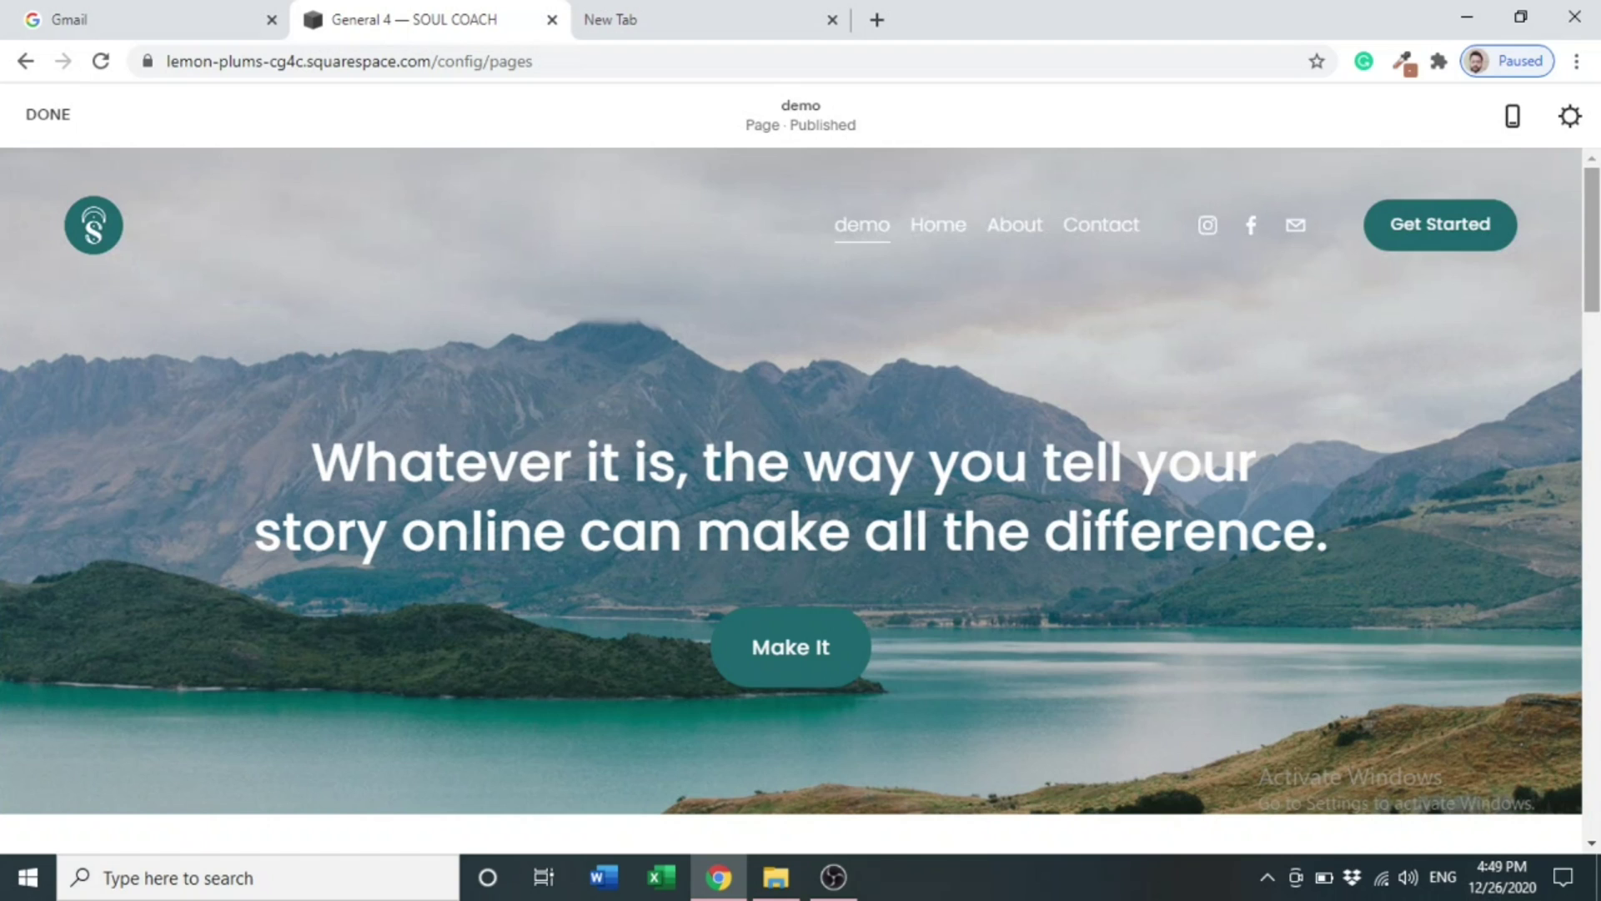
scroll(801, 482, "down", 1)
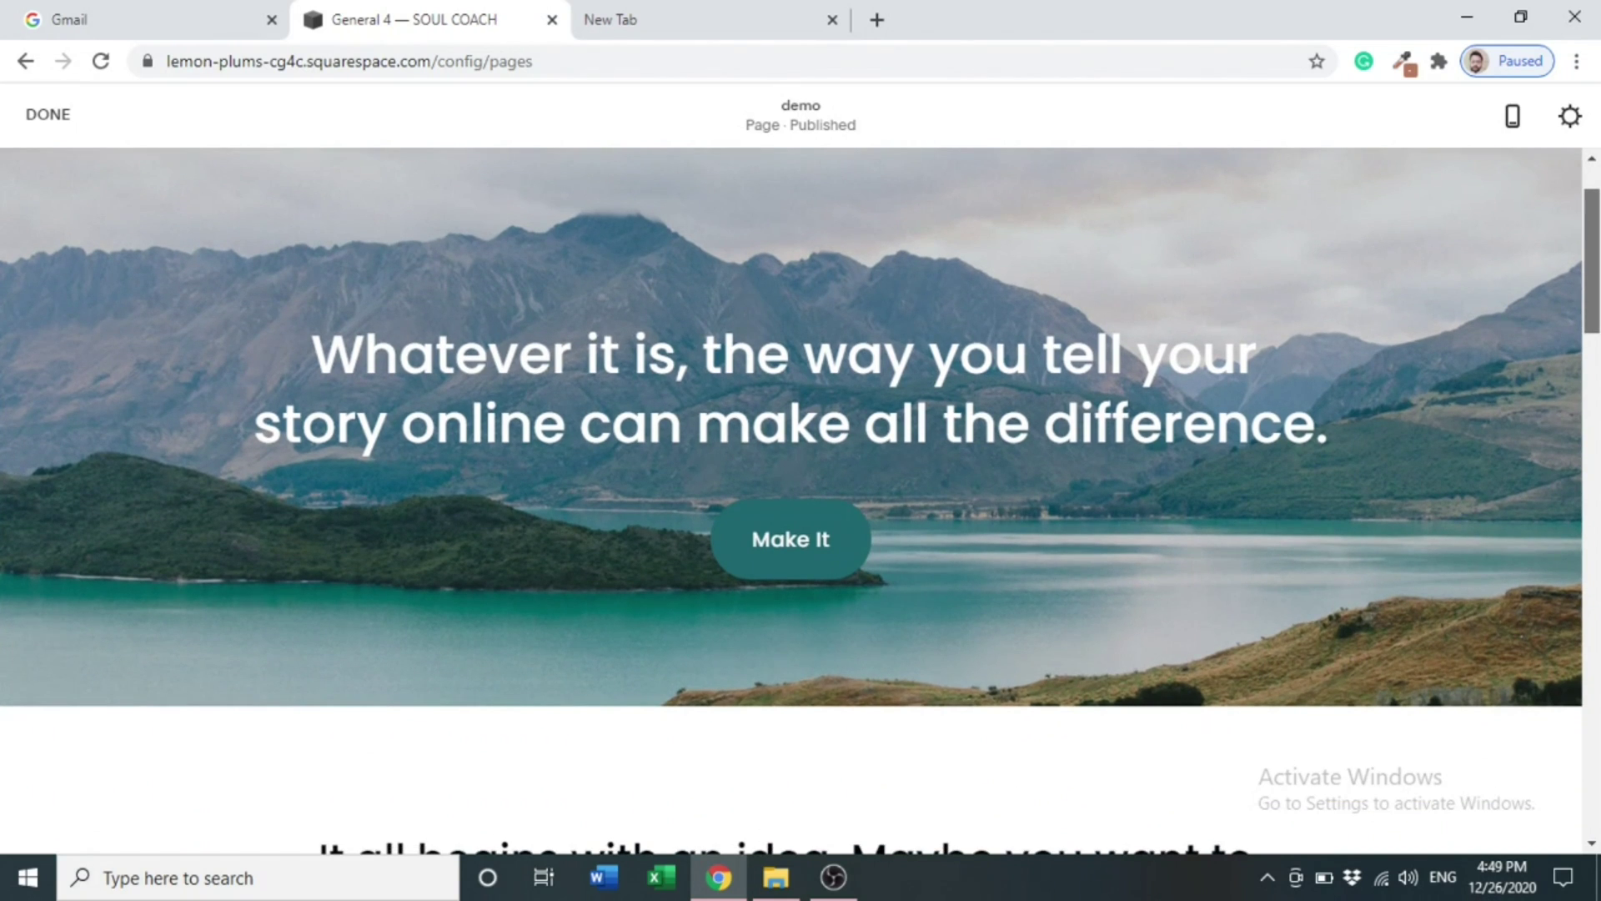
scroll(801, 482, "down", 2)
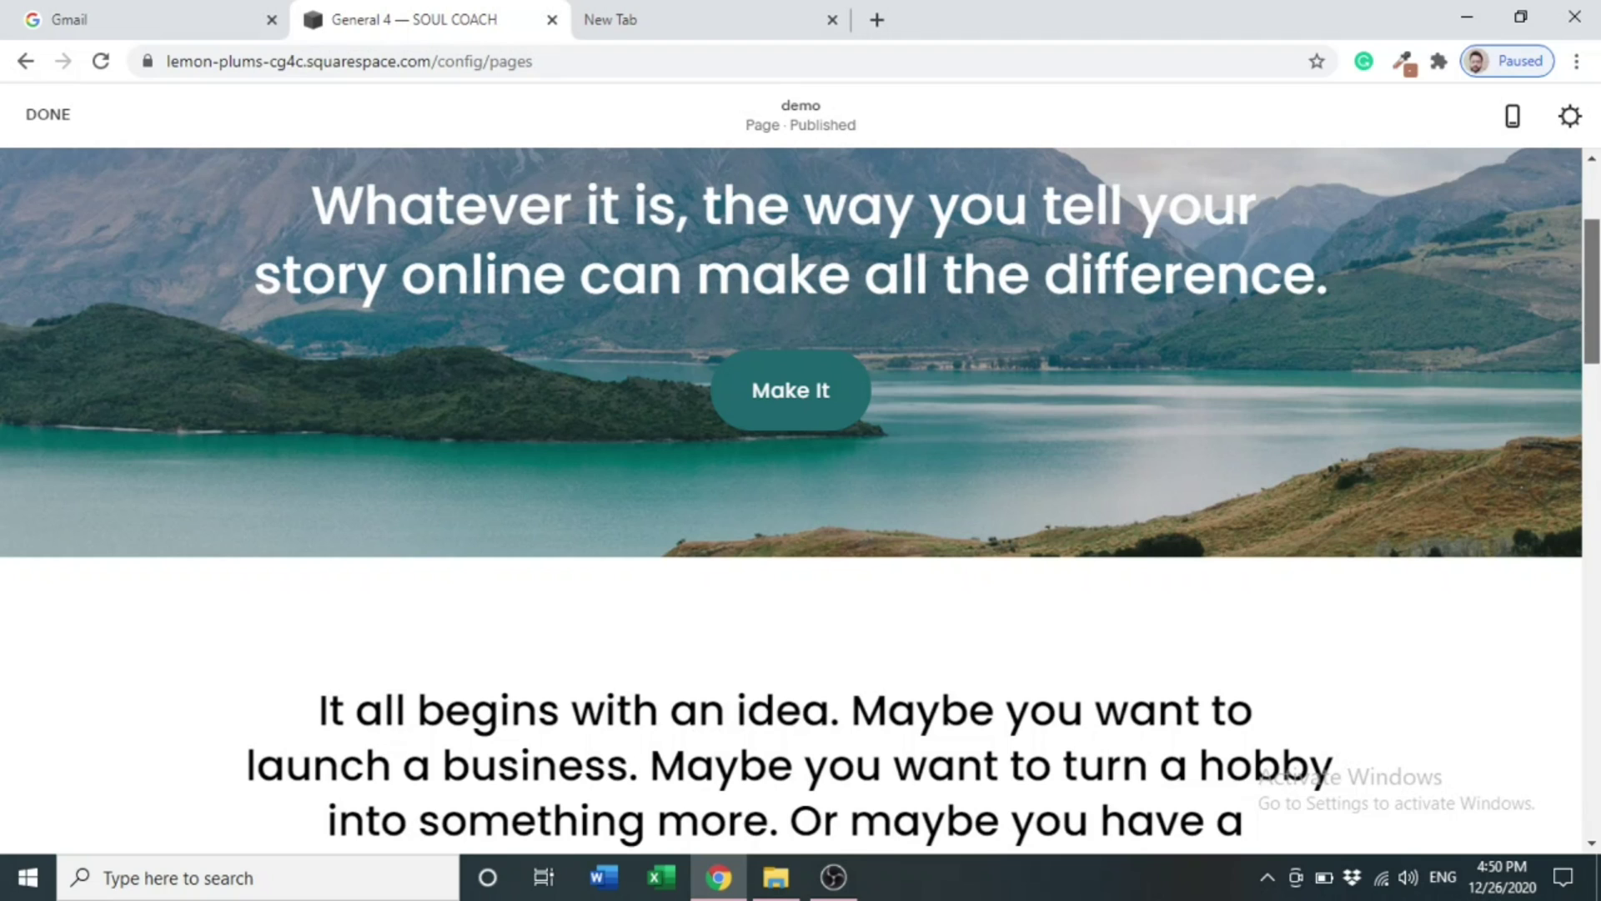
scroll(800, 482, "down", 1)
scroll(801, 482, "down", 3)
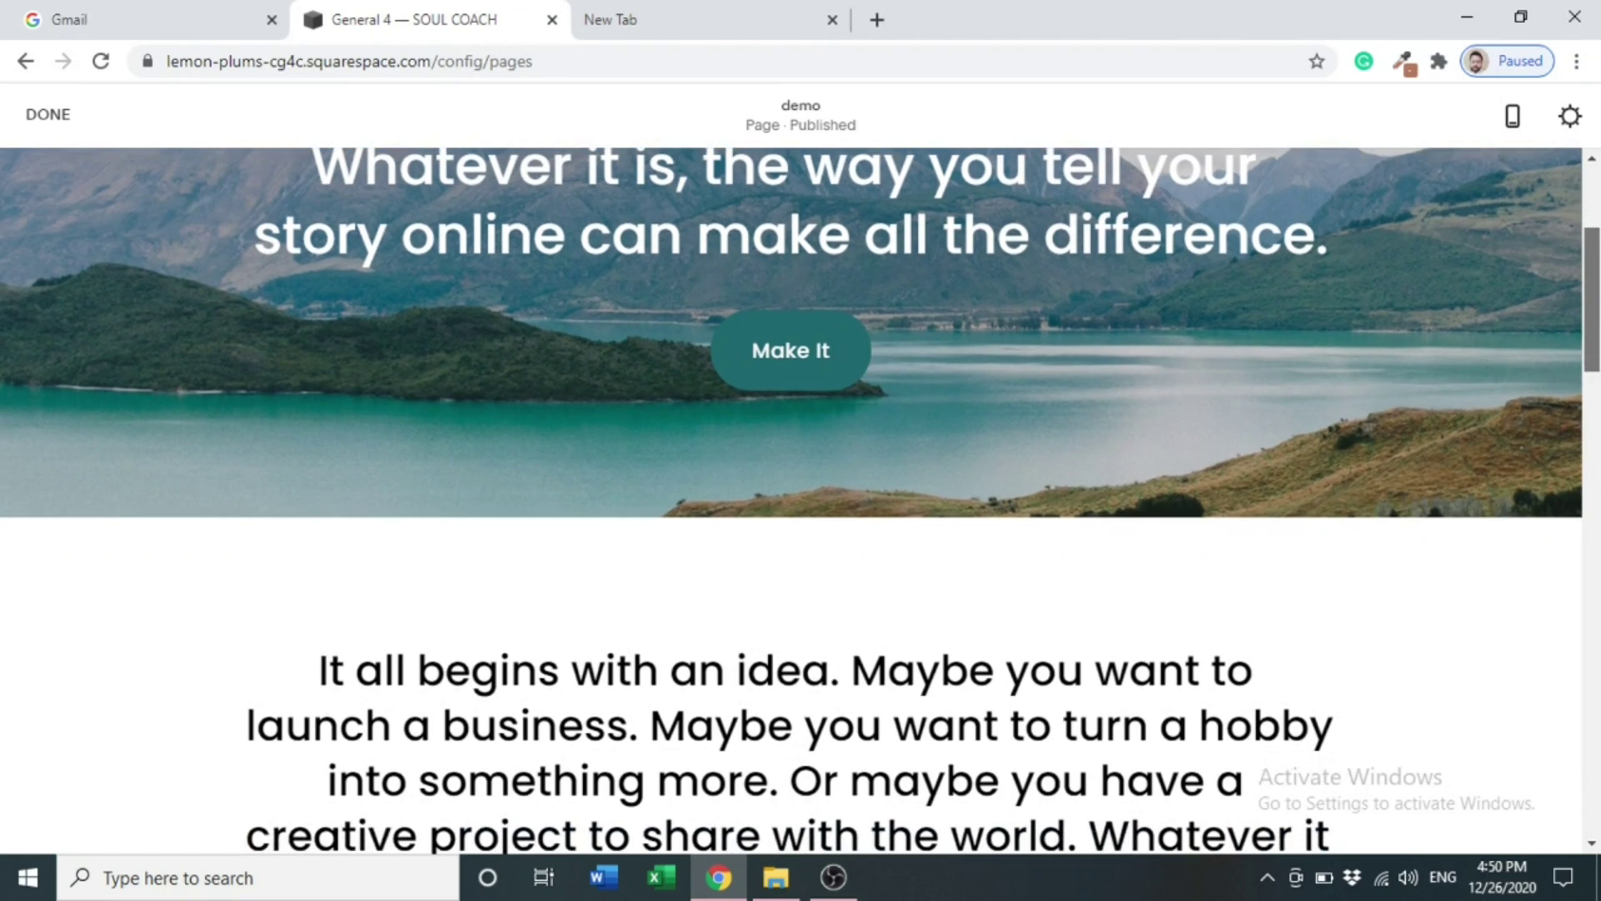
scroll(940, 578, "down", 3)
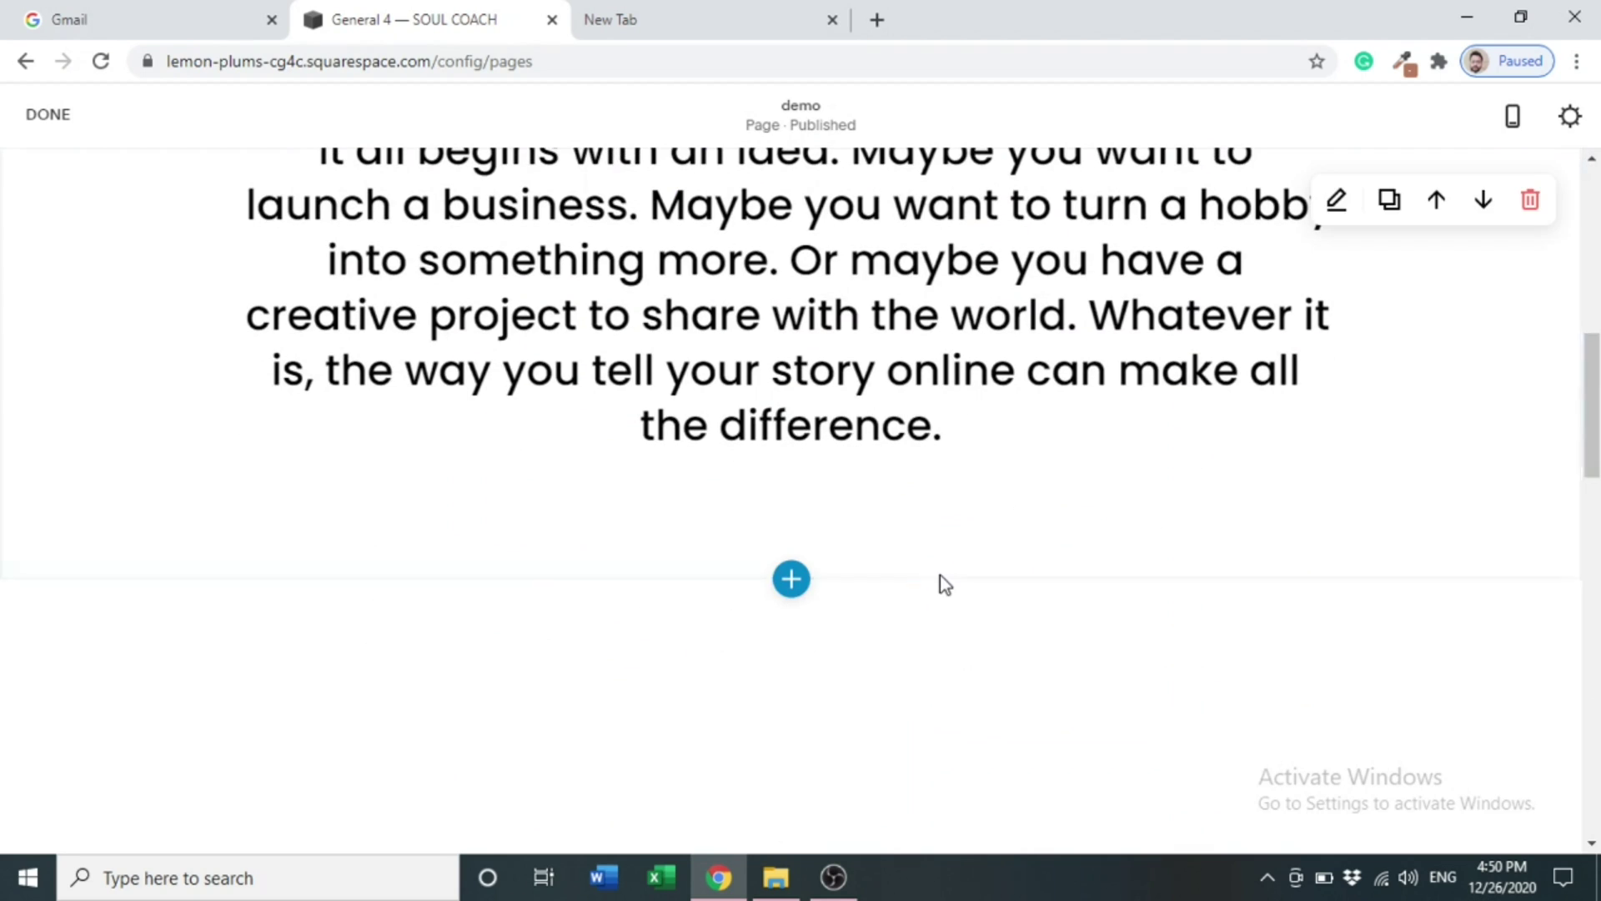
left_click(792, 581)
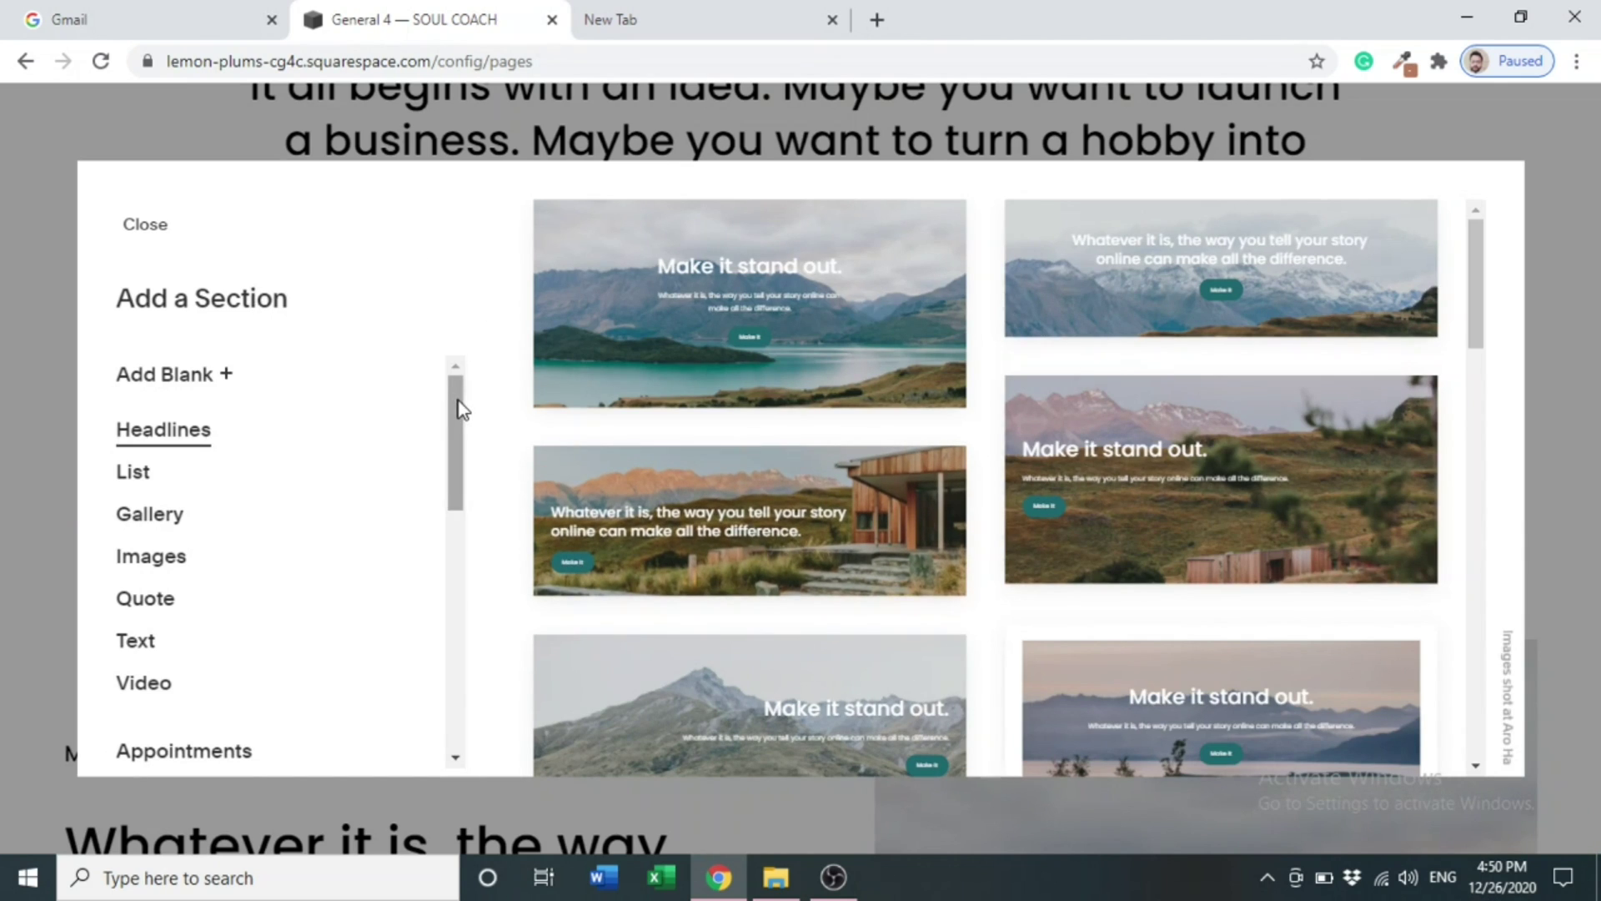
Step: Insert a blank section from the Add a Section dialog
scroll(458, 409, "down", 2)
scroll(457, 406, "up", 2)
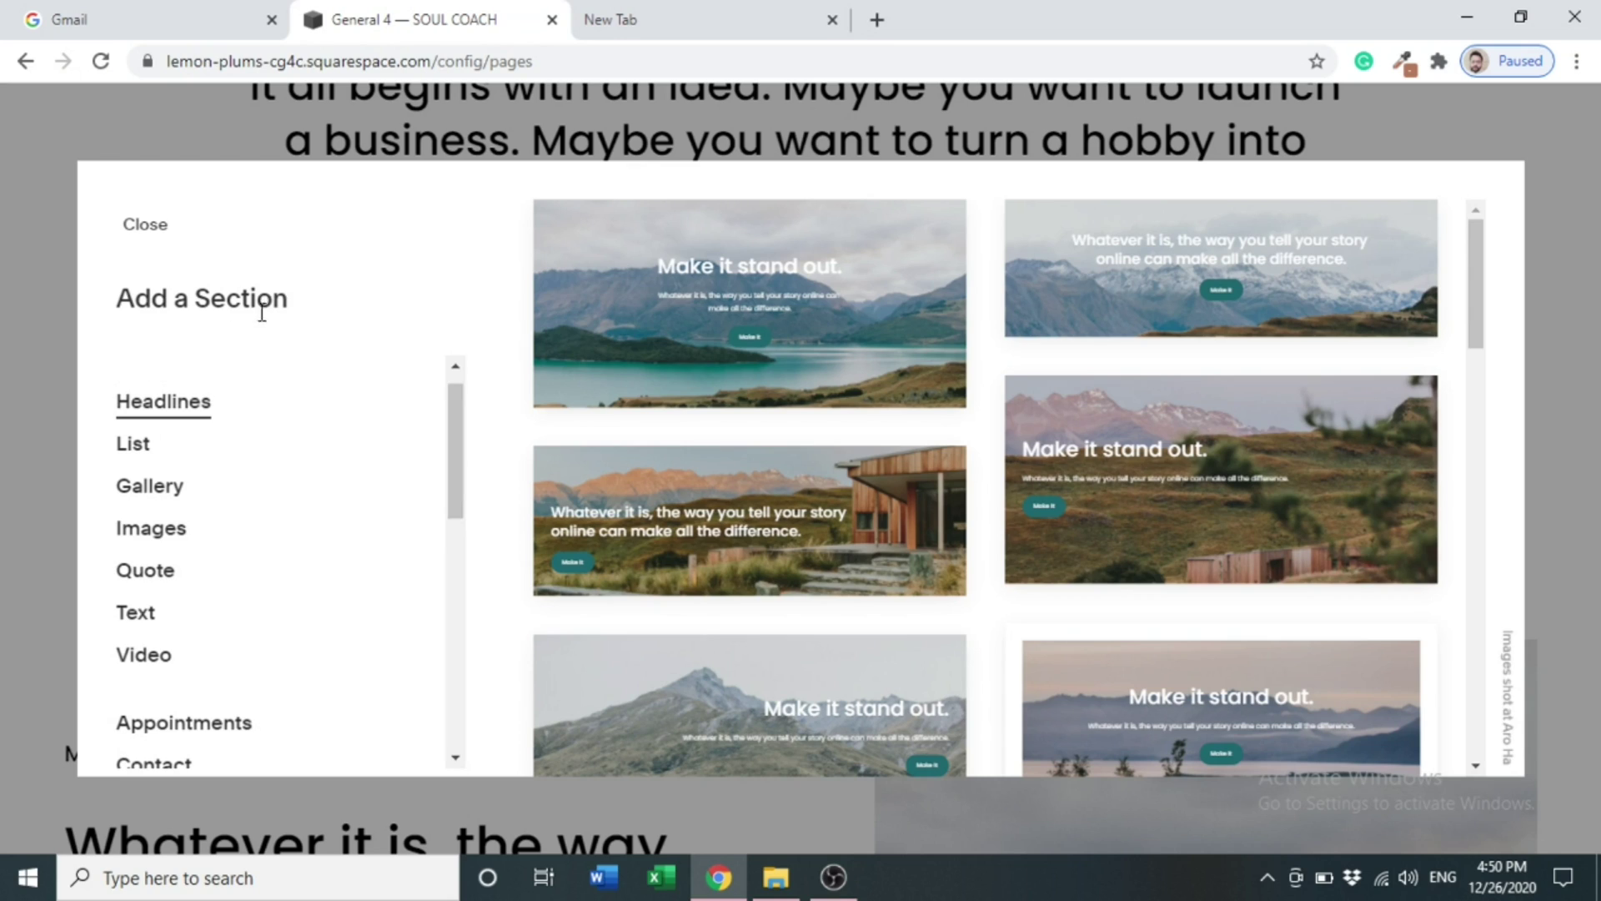
scroll(454, 427, "up", 1)
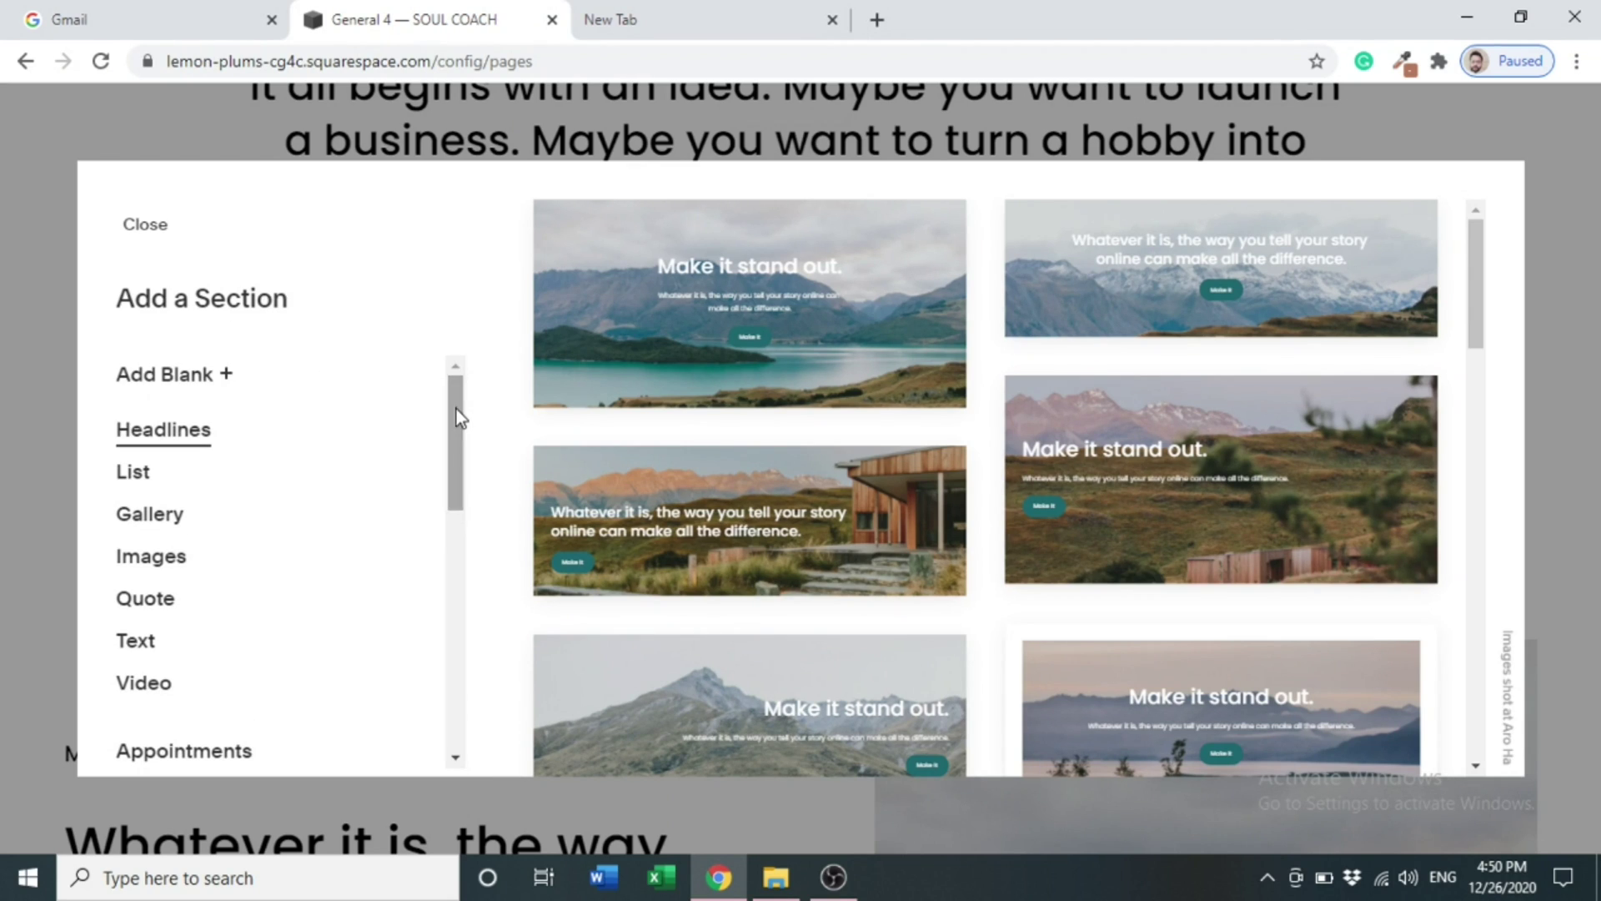
left_click(210, 379)
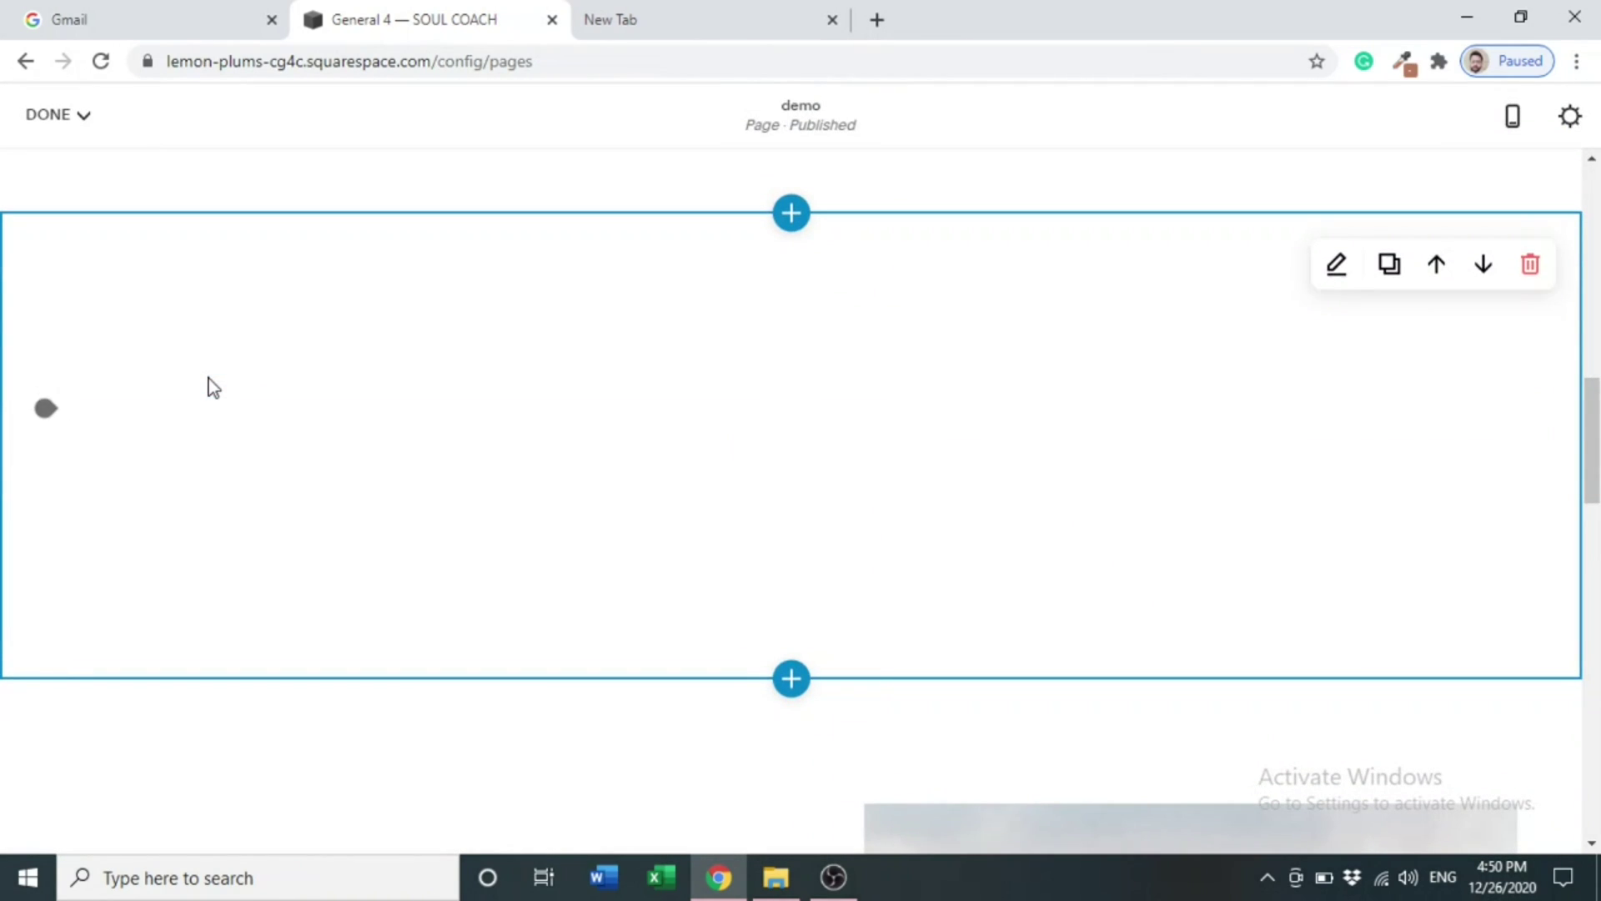
Step: Open the content block picker in the new section and scroll to Member Sign Up
left_click(46, 408)
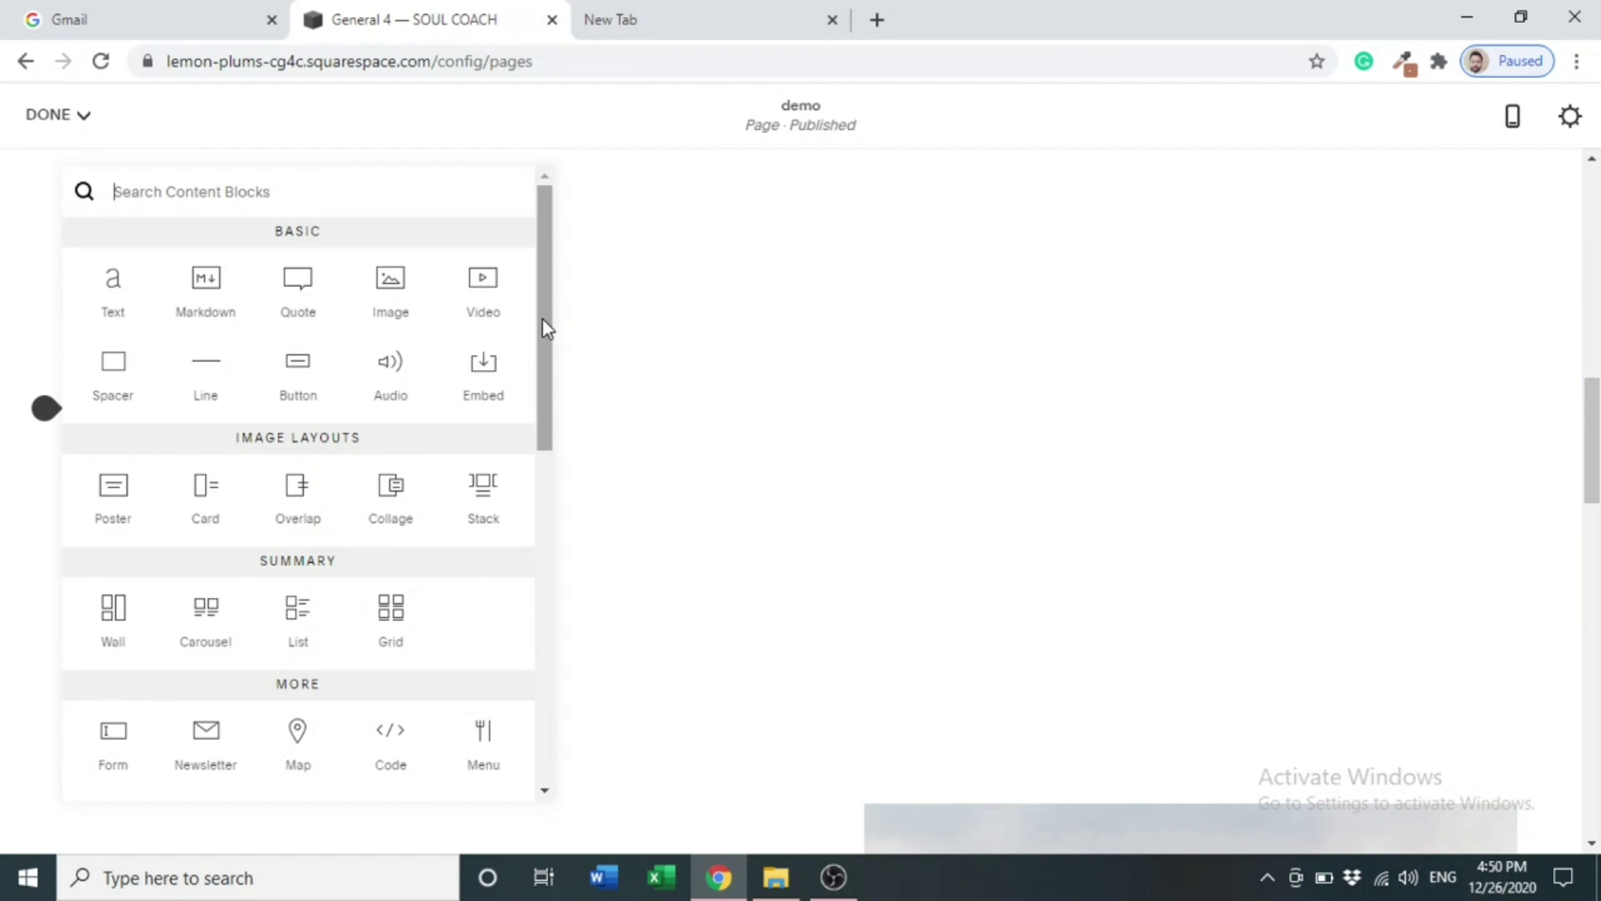
left_click_drag(542, 318, 548, 442)
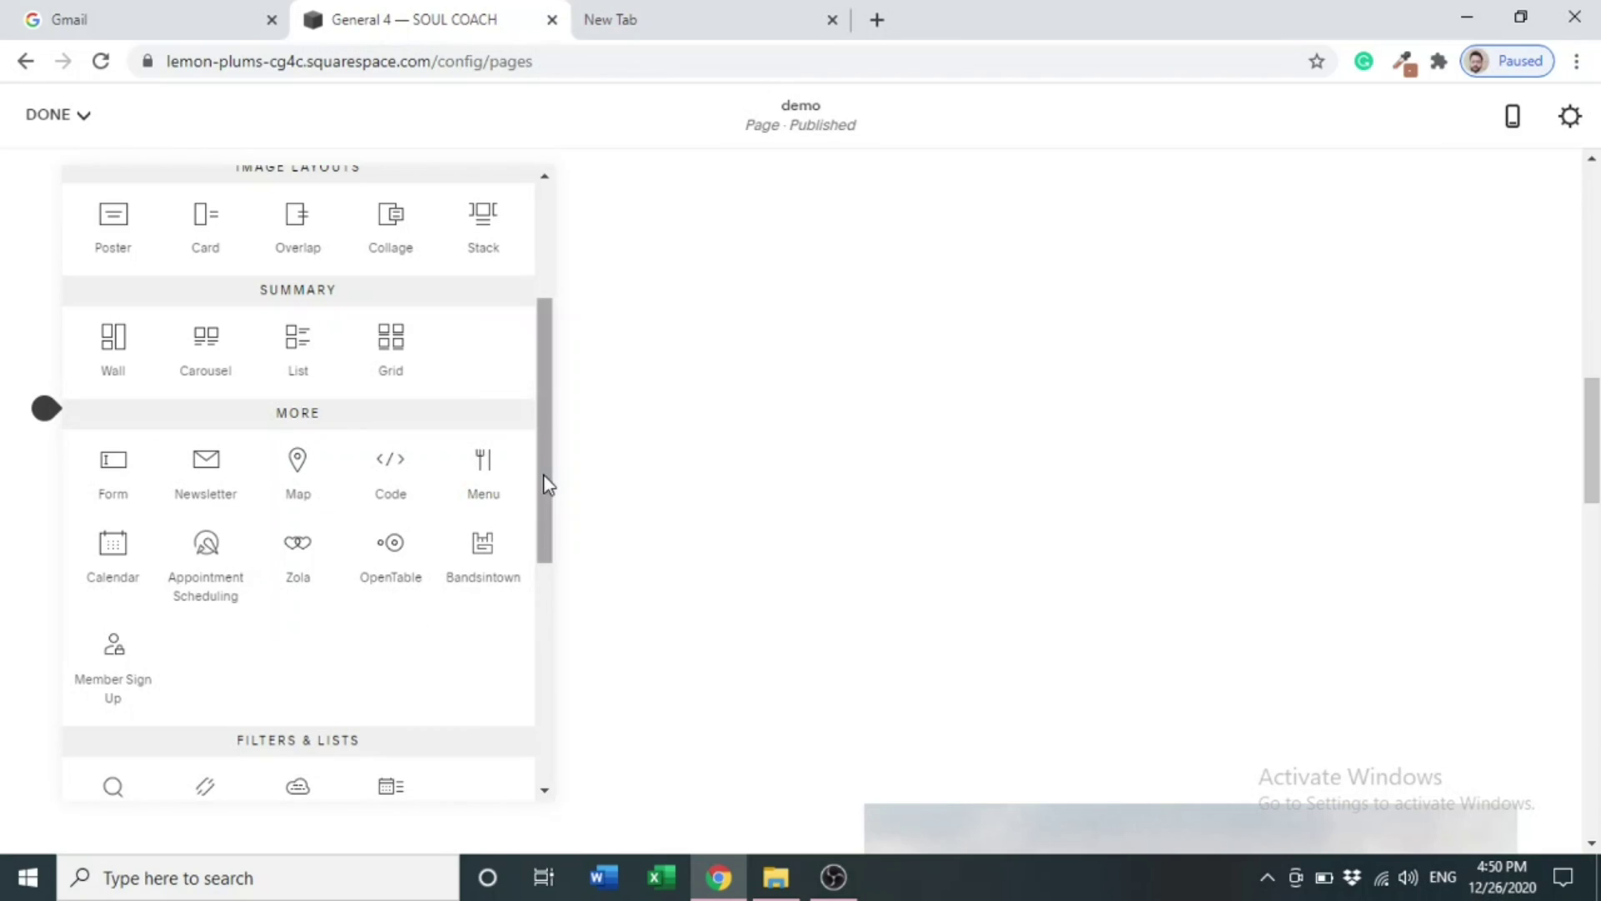
left_click_drag(547, 482, 544, 529)
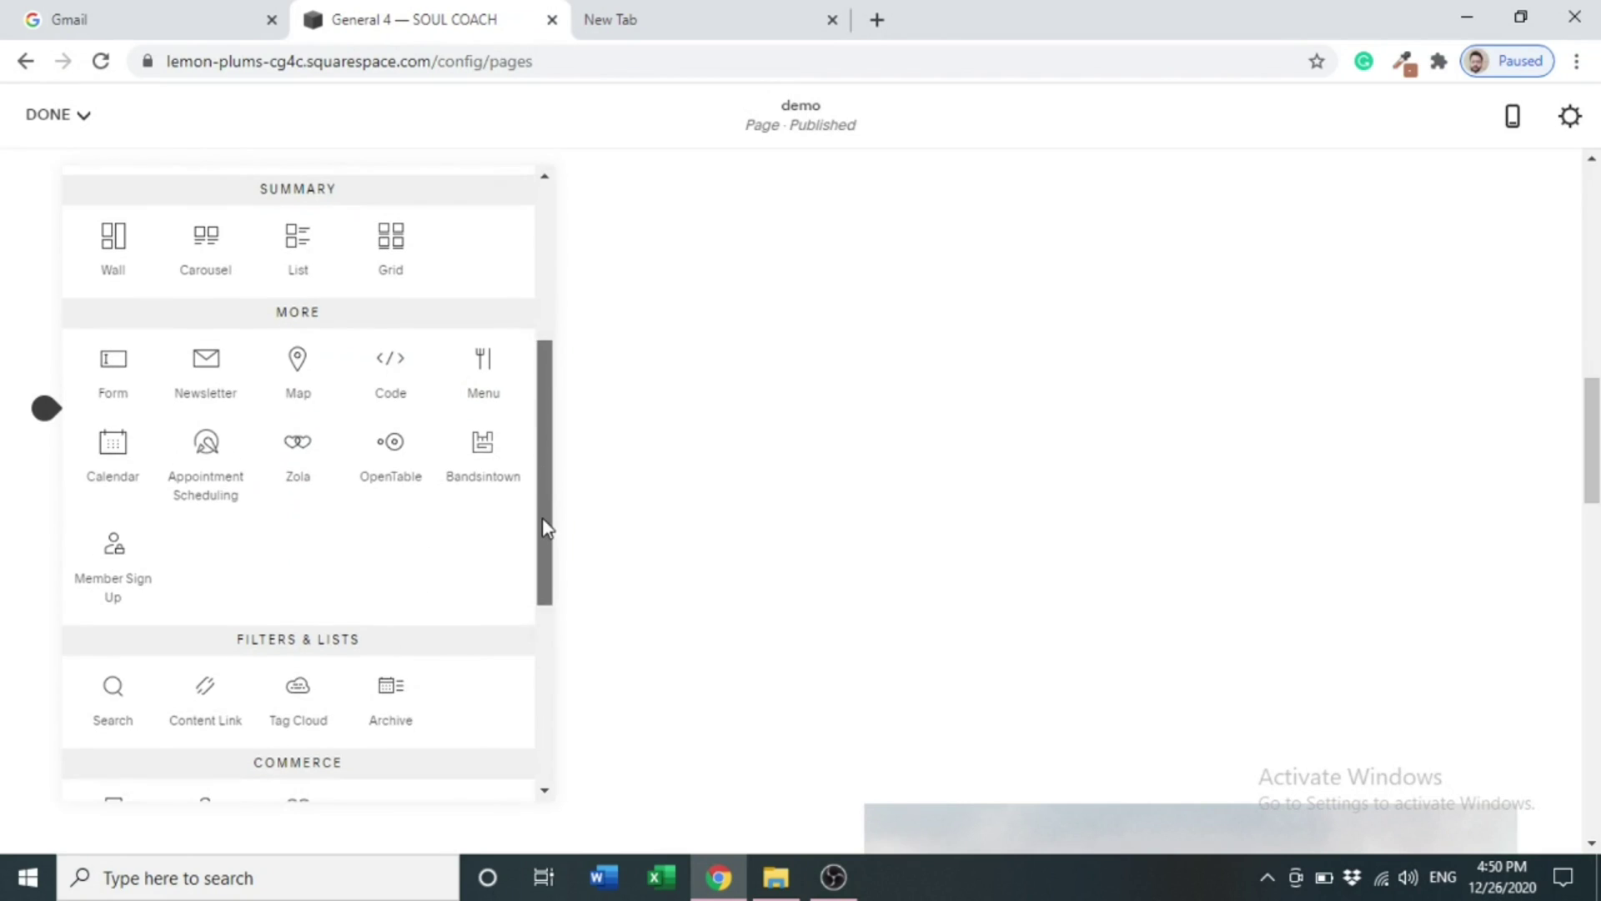
Step: Insert a Member Sign Up block and link it to the Basic Plan member area
left_click(121, 584)
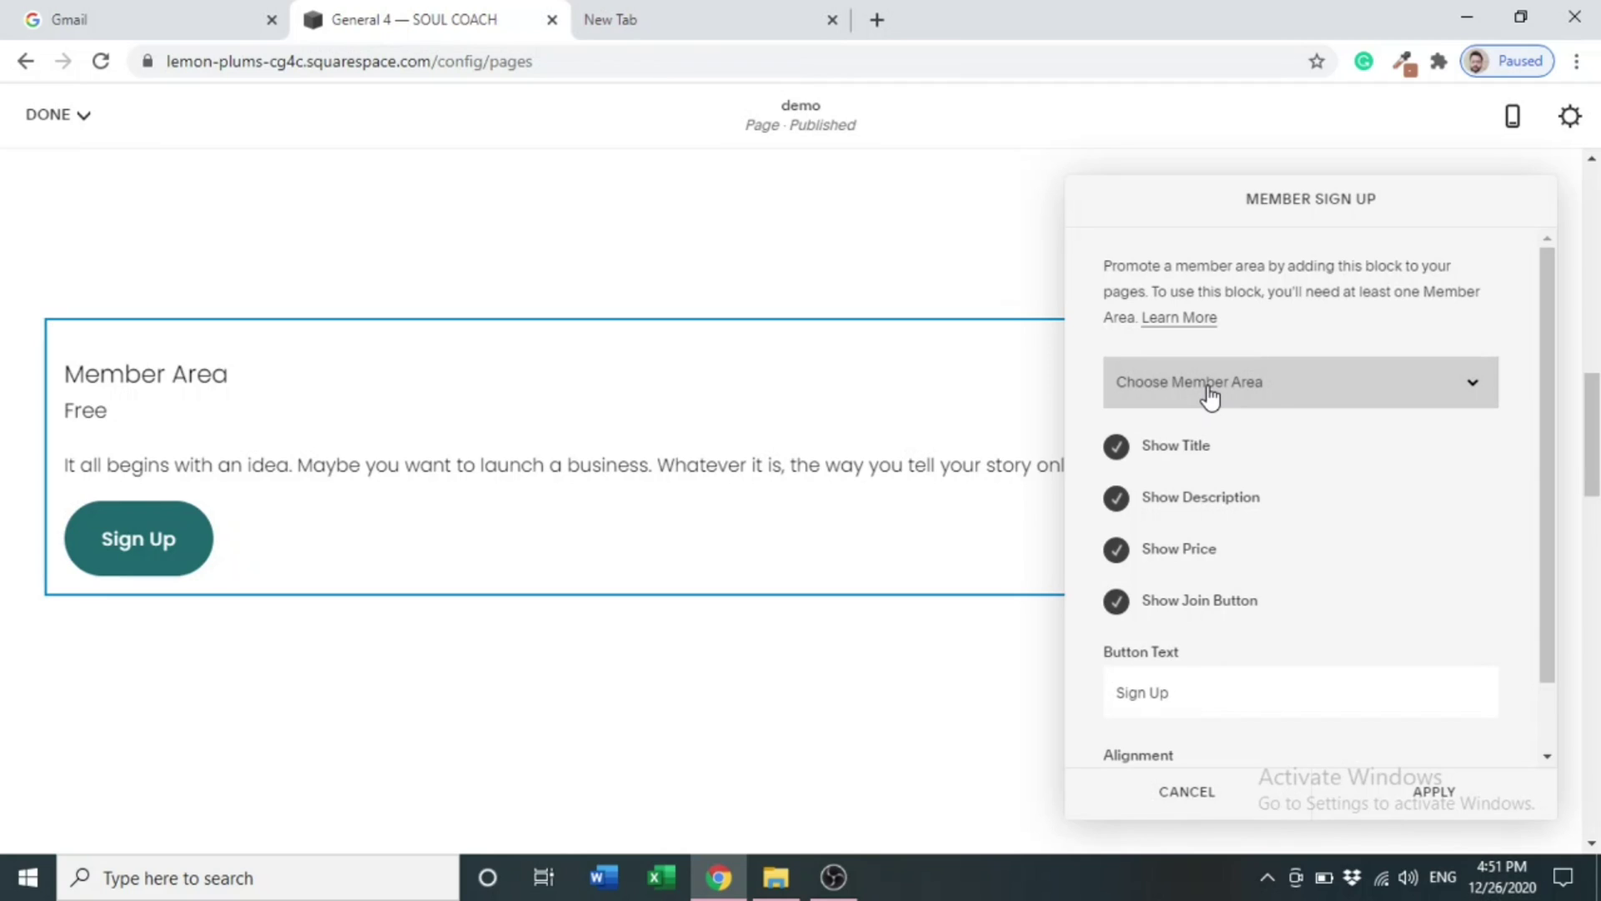
left_click(1479, 386)
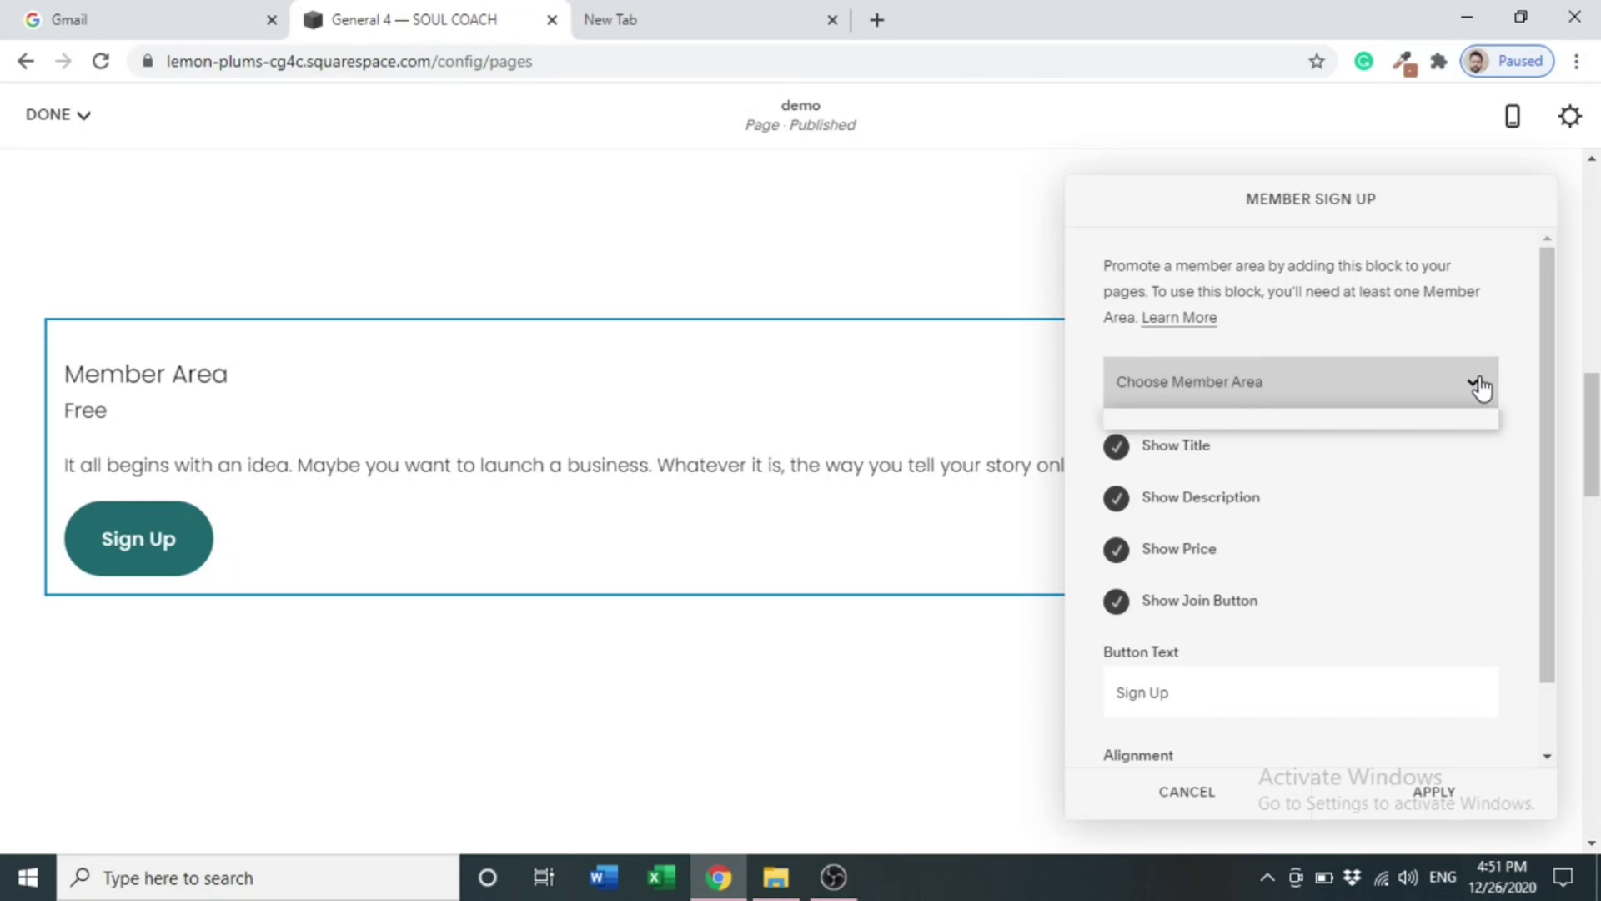
left_click(1430, 418)
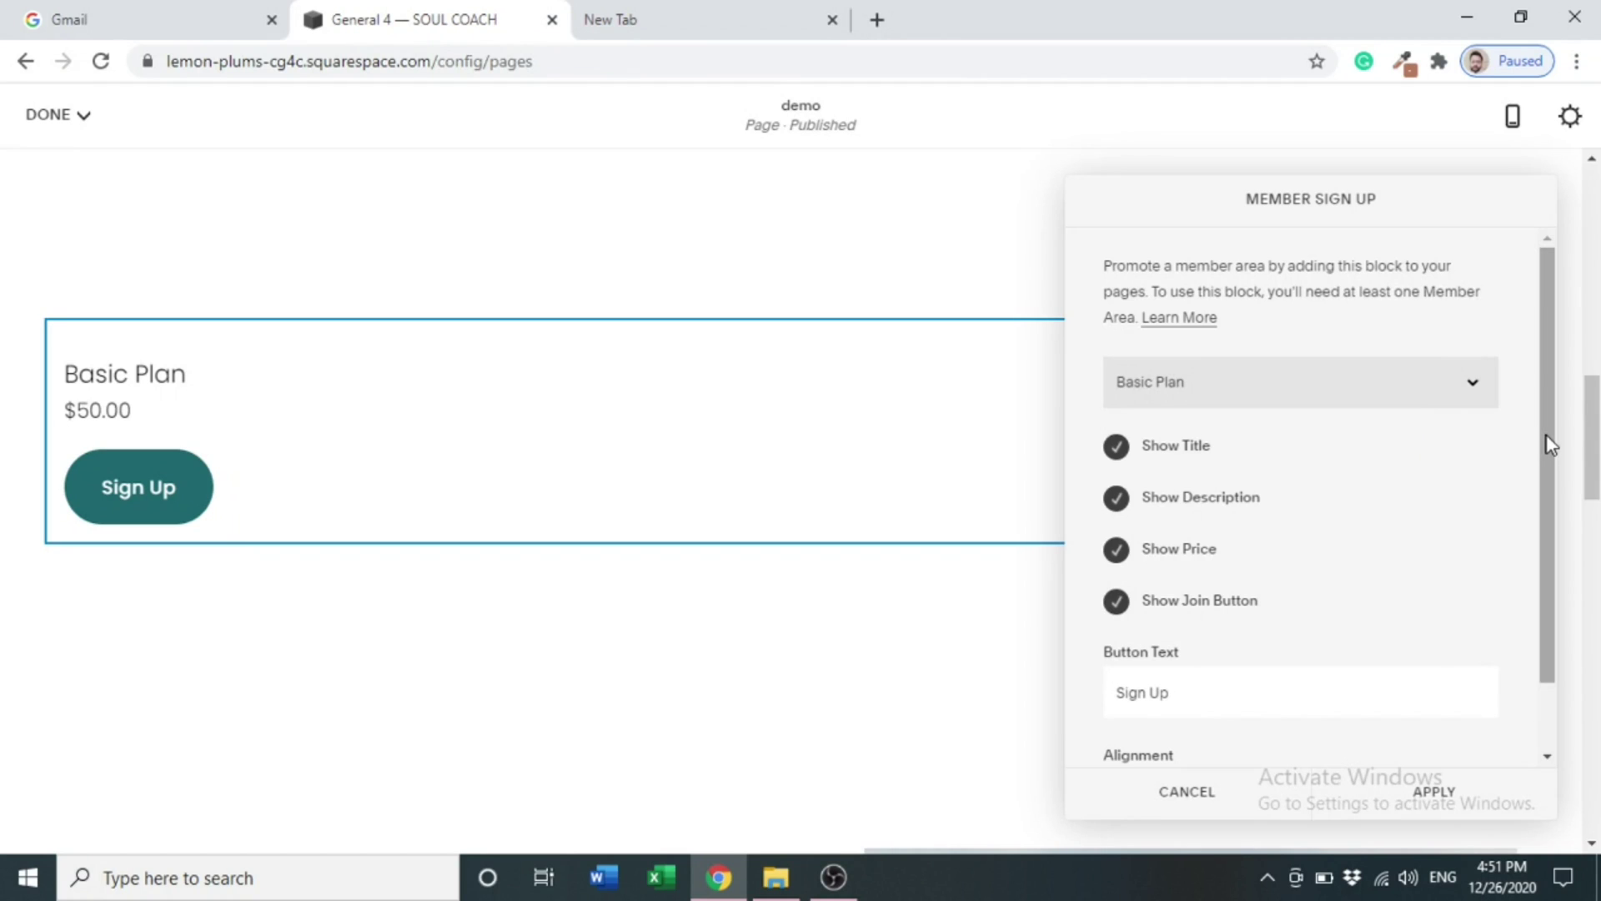
left_click_drag(1548, 437, 1553, 497)
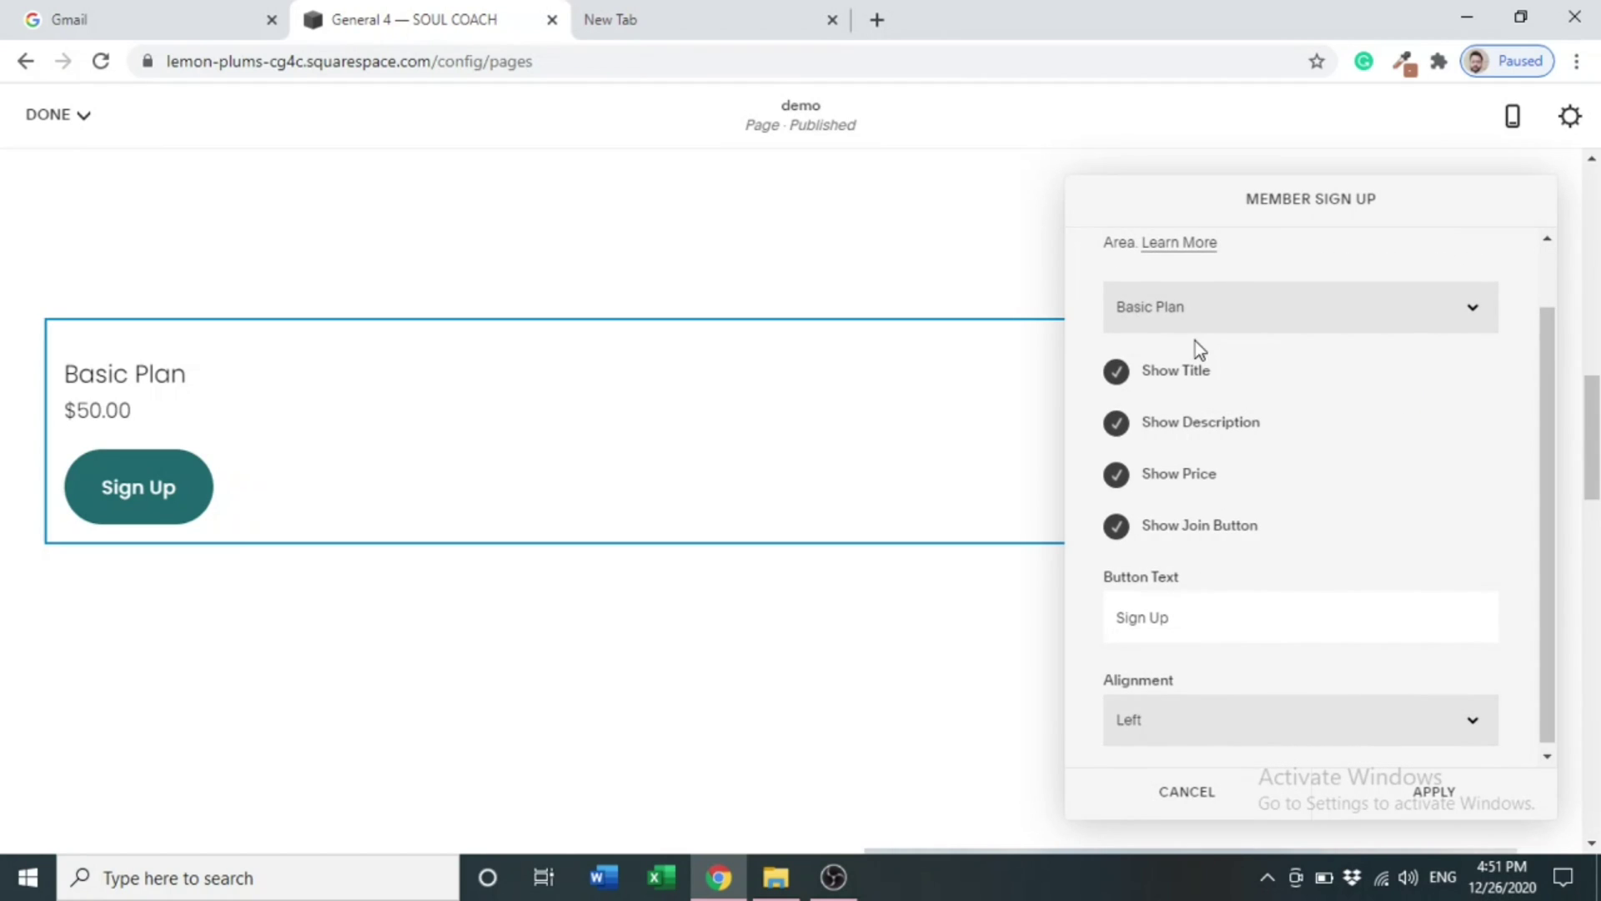
Step: Keep the title shown, change the button text to 'Join Now', and leave alignment Left
left_click(1117, 375)
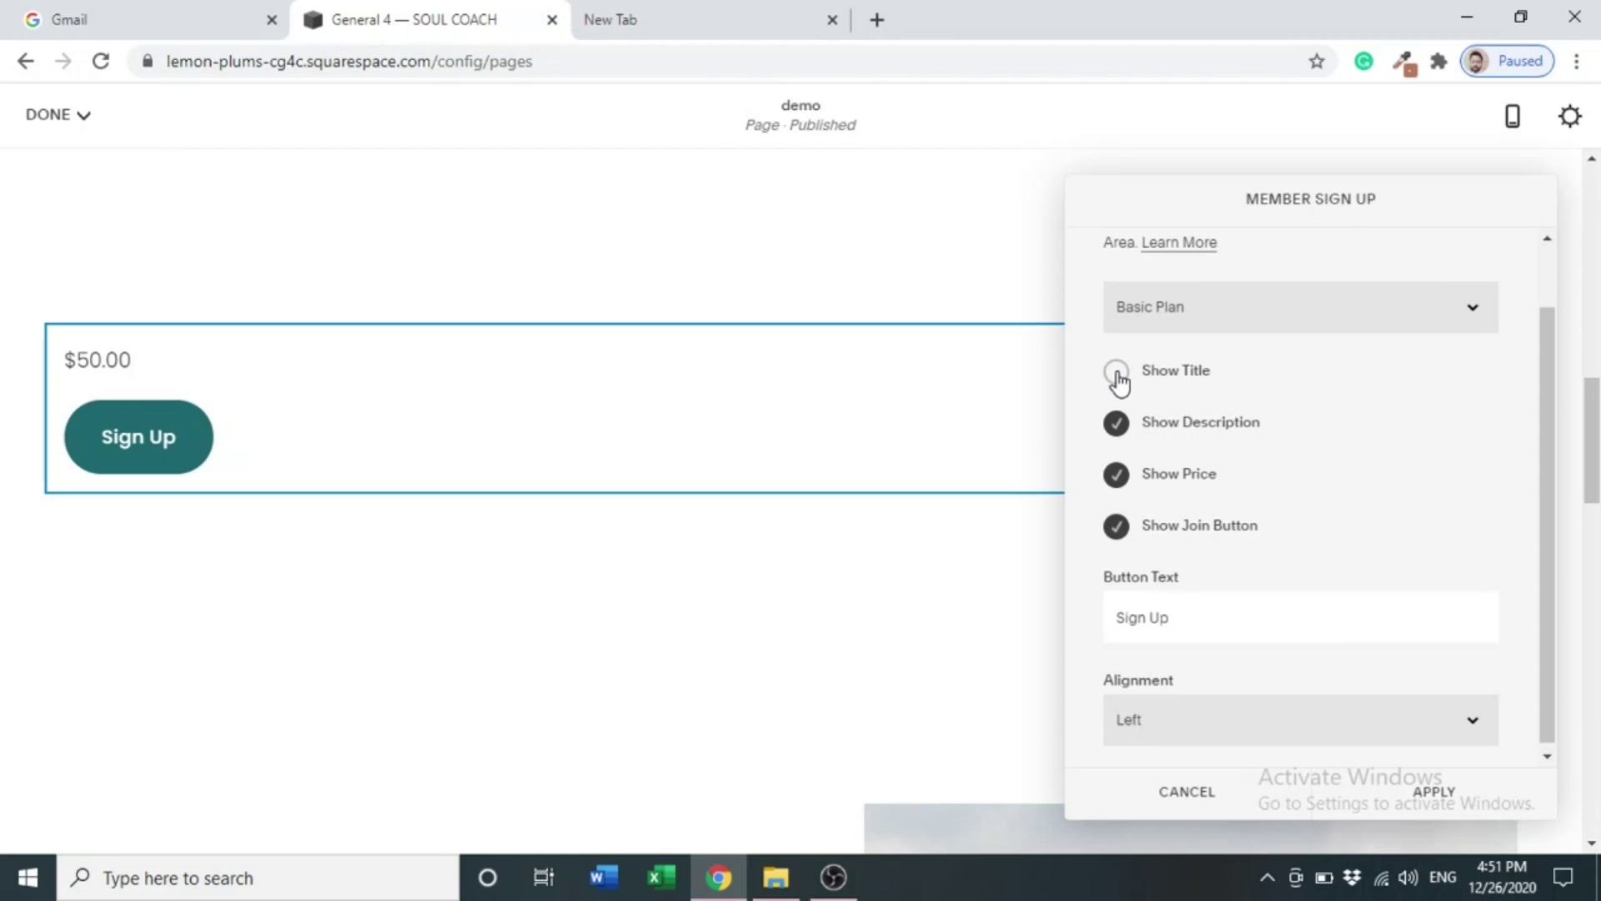
left_click(1116, 377)
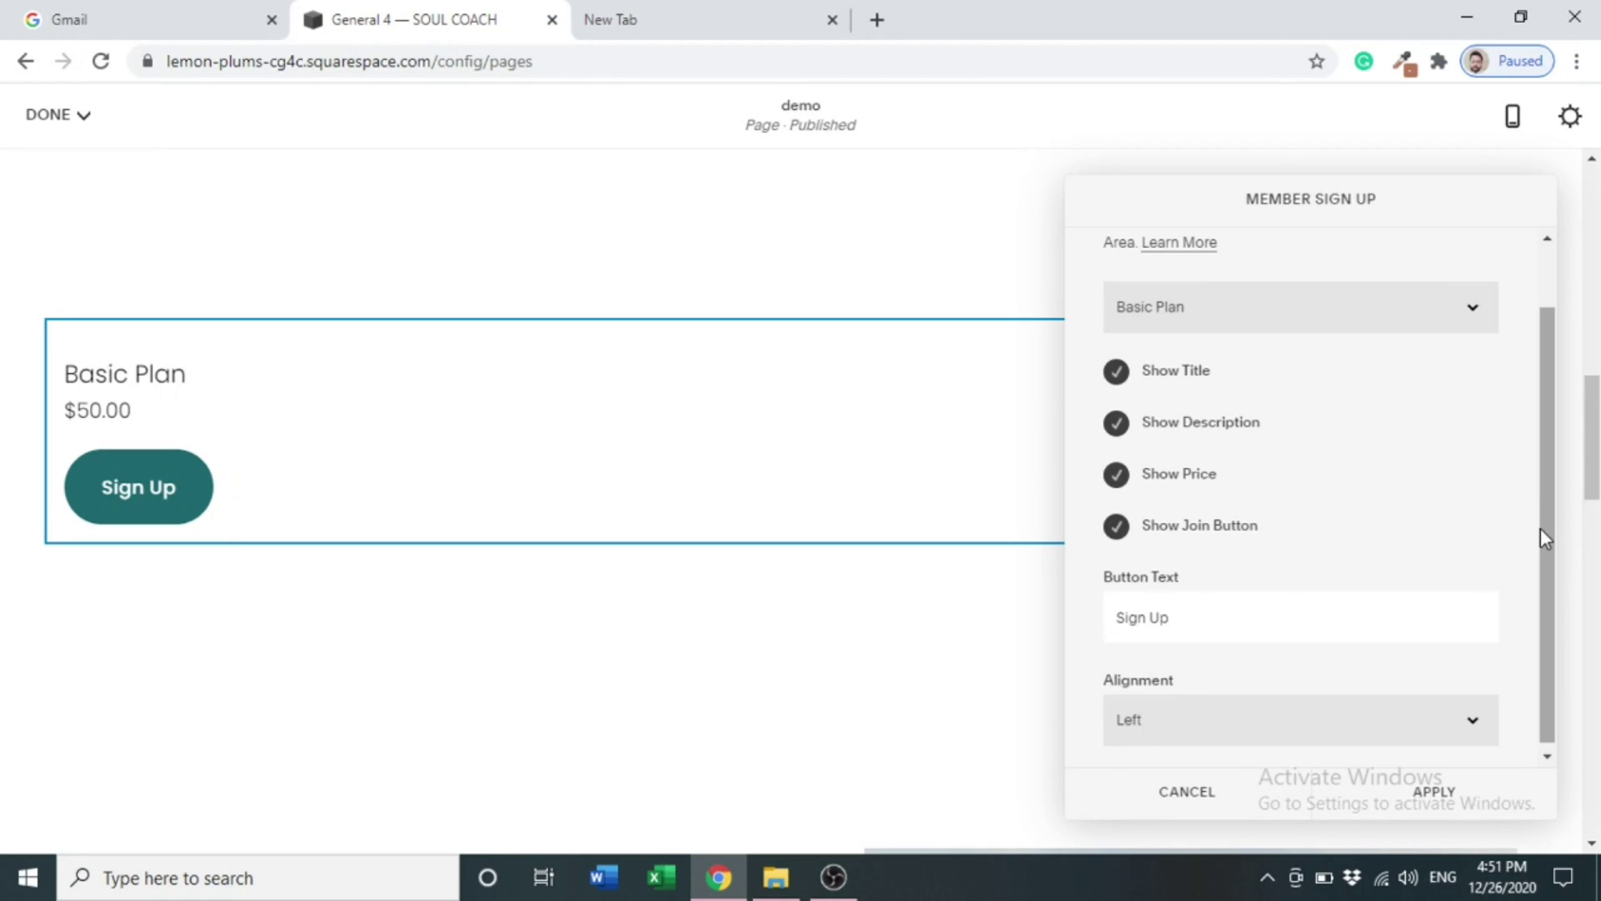
left_click_drag(1179, 618, 1109, 634)
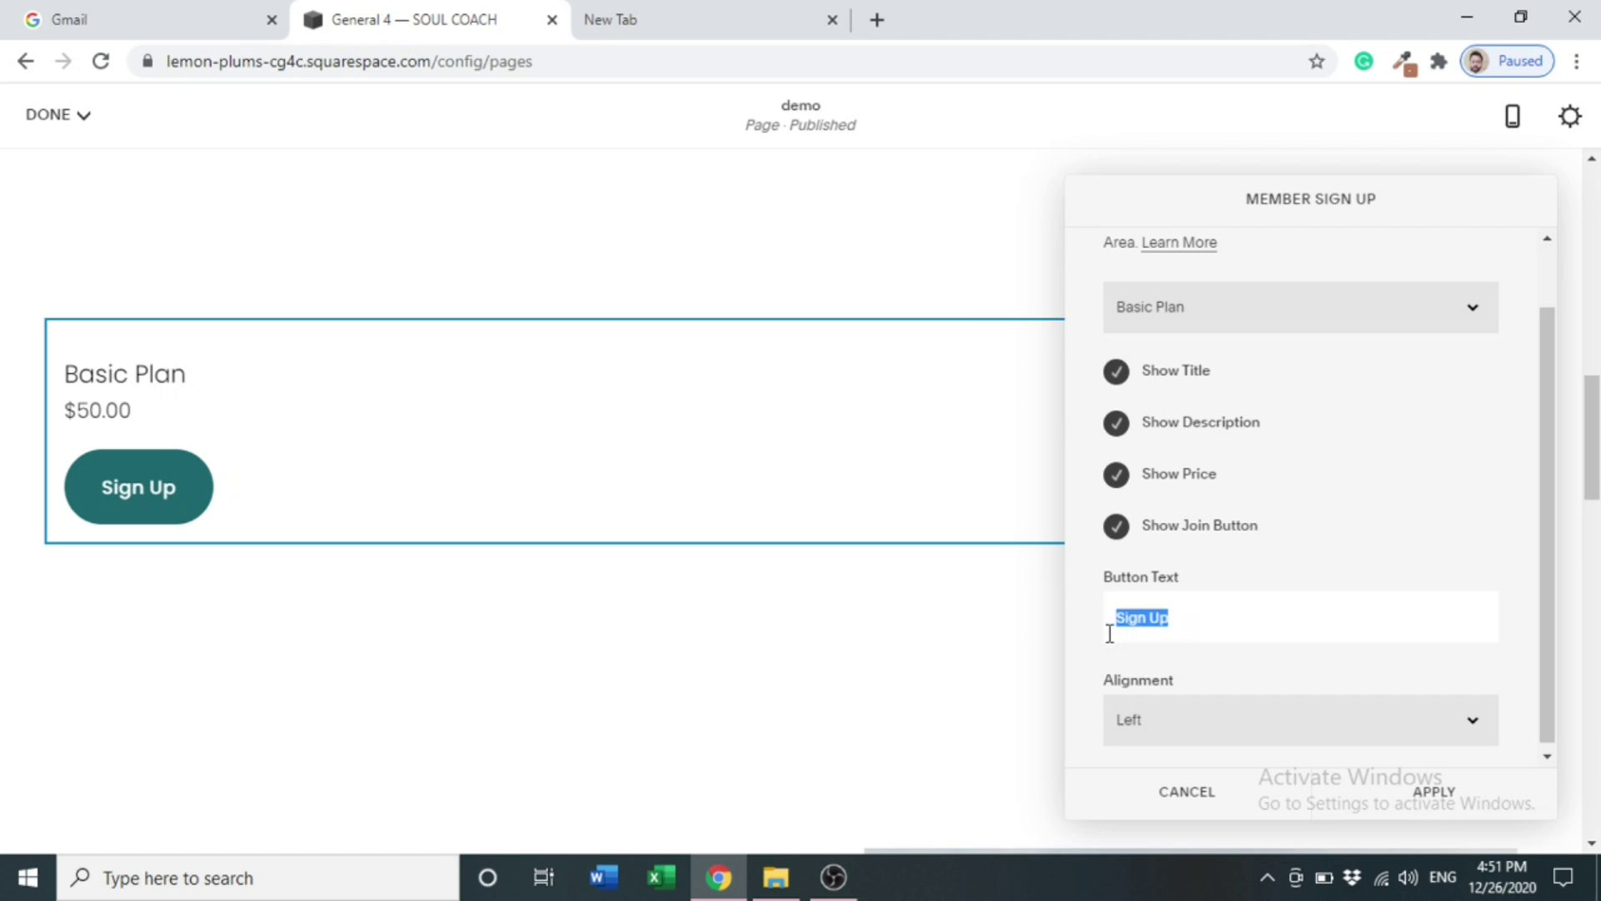
key("BackSpace")
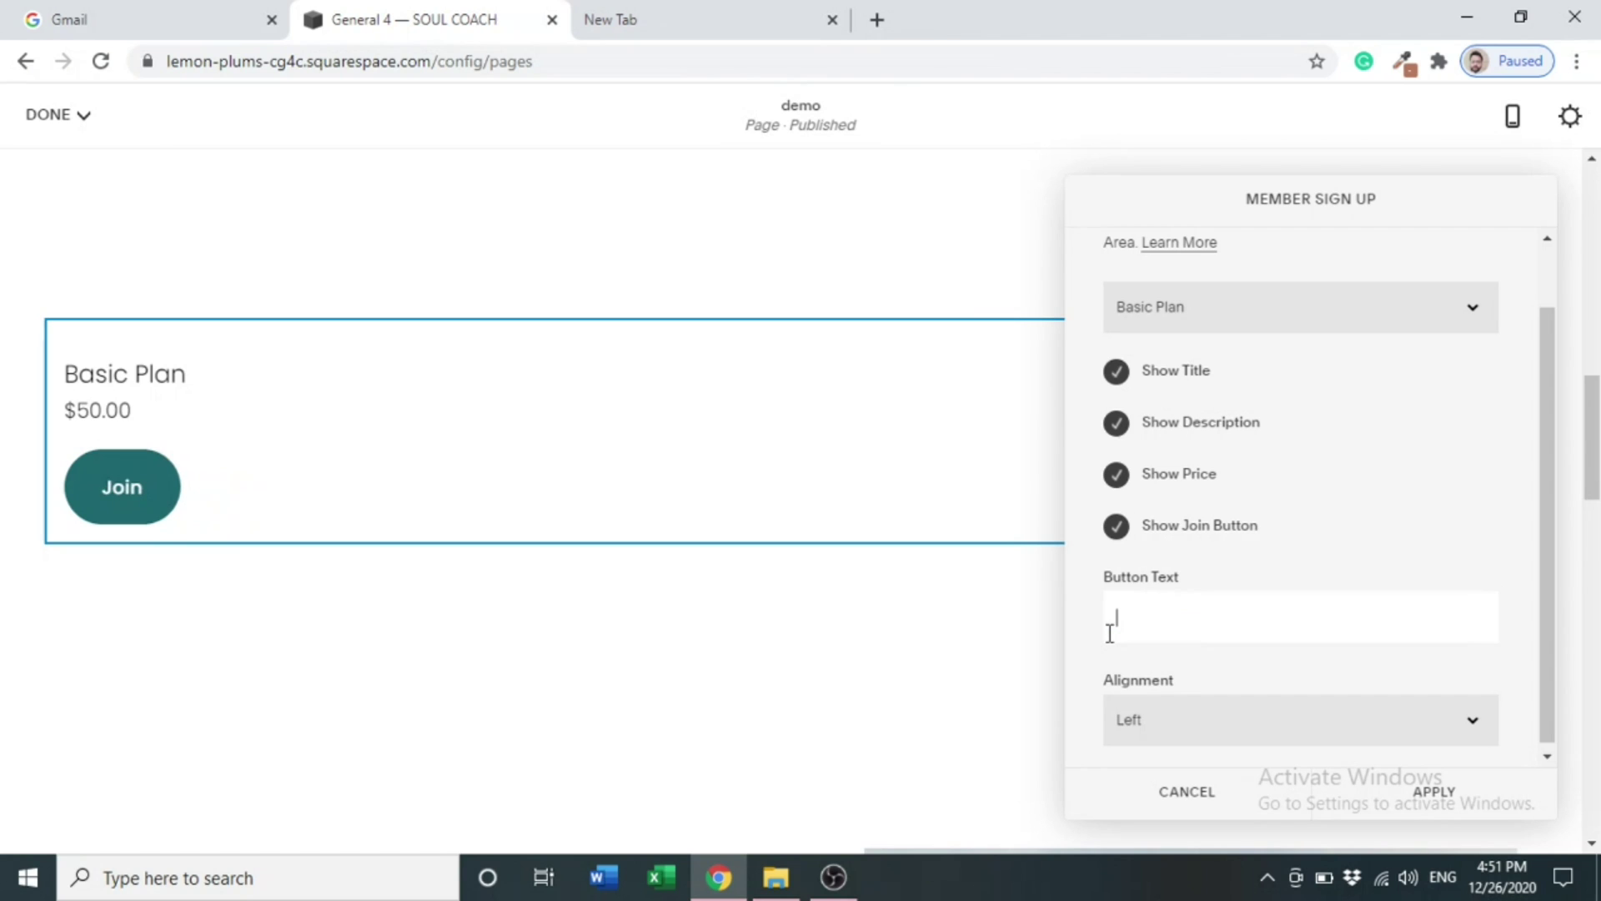
type("Join Now")
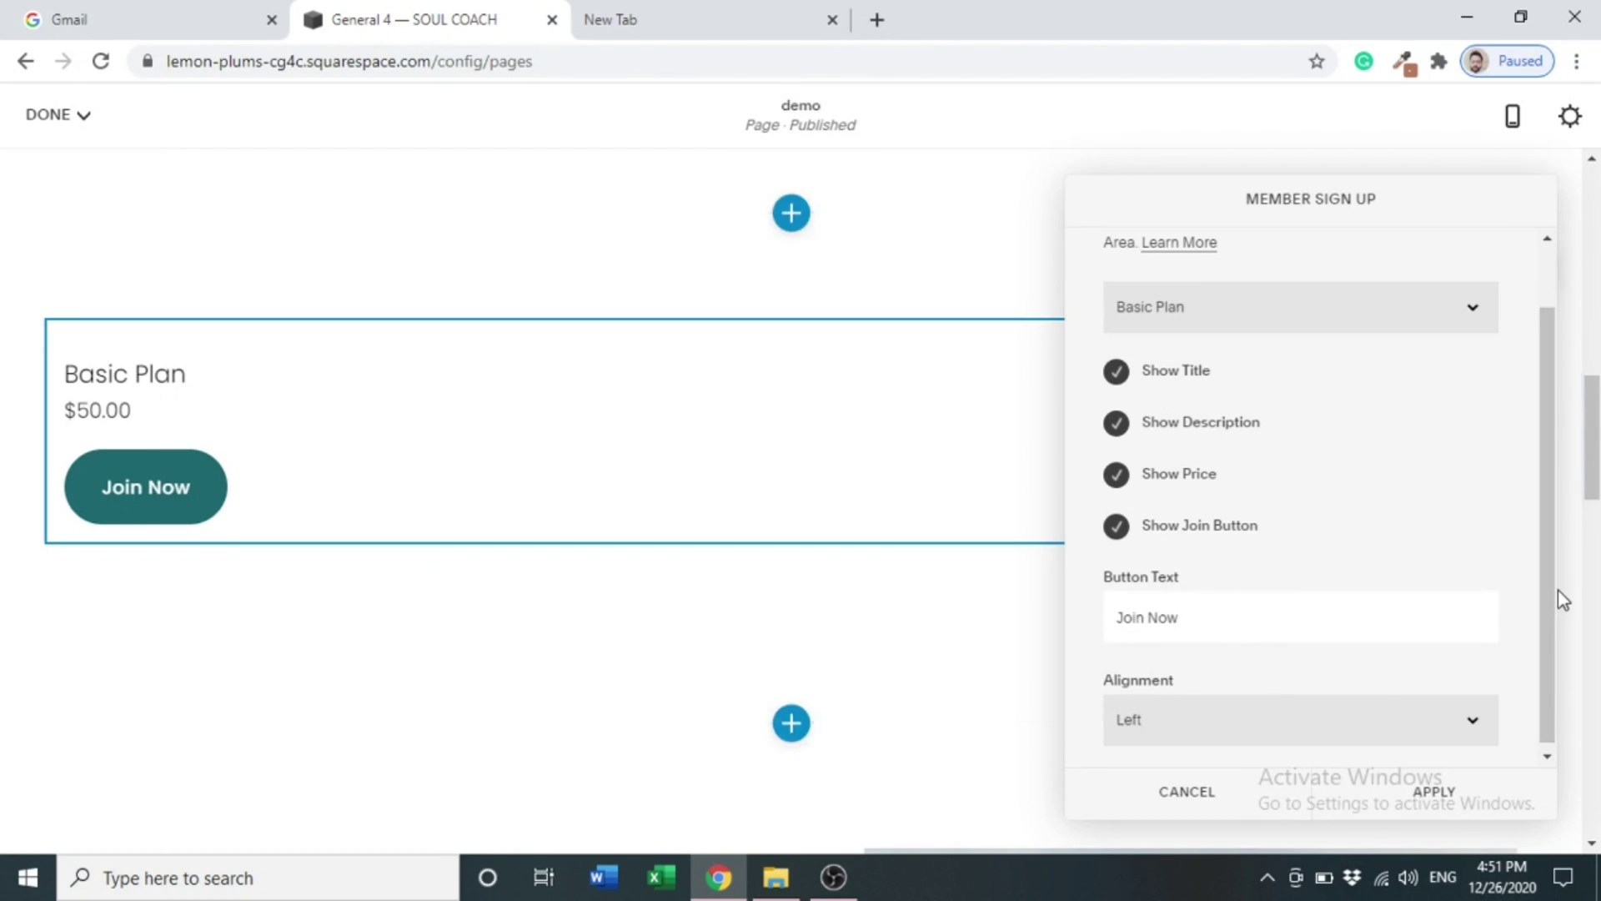
left_click_drag(1544, 582, 1550, 617)
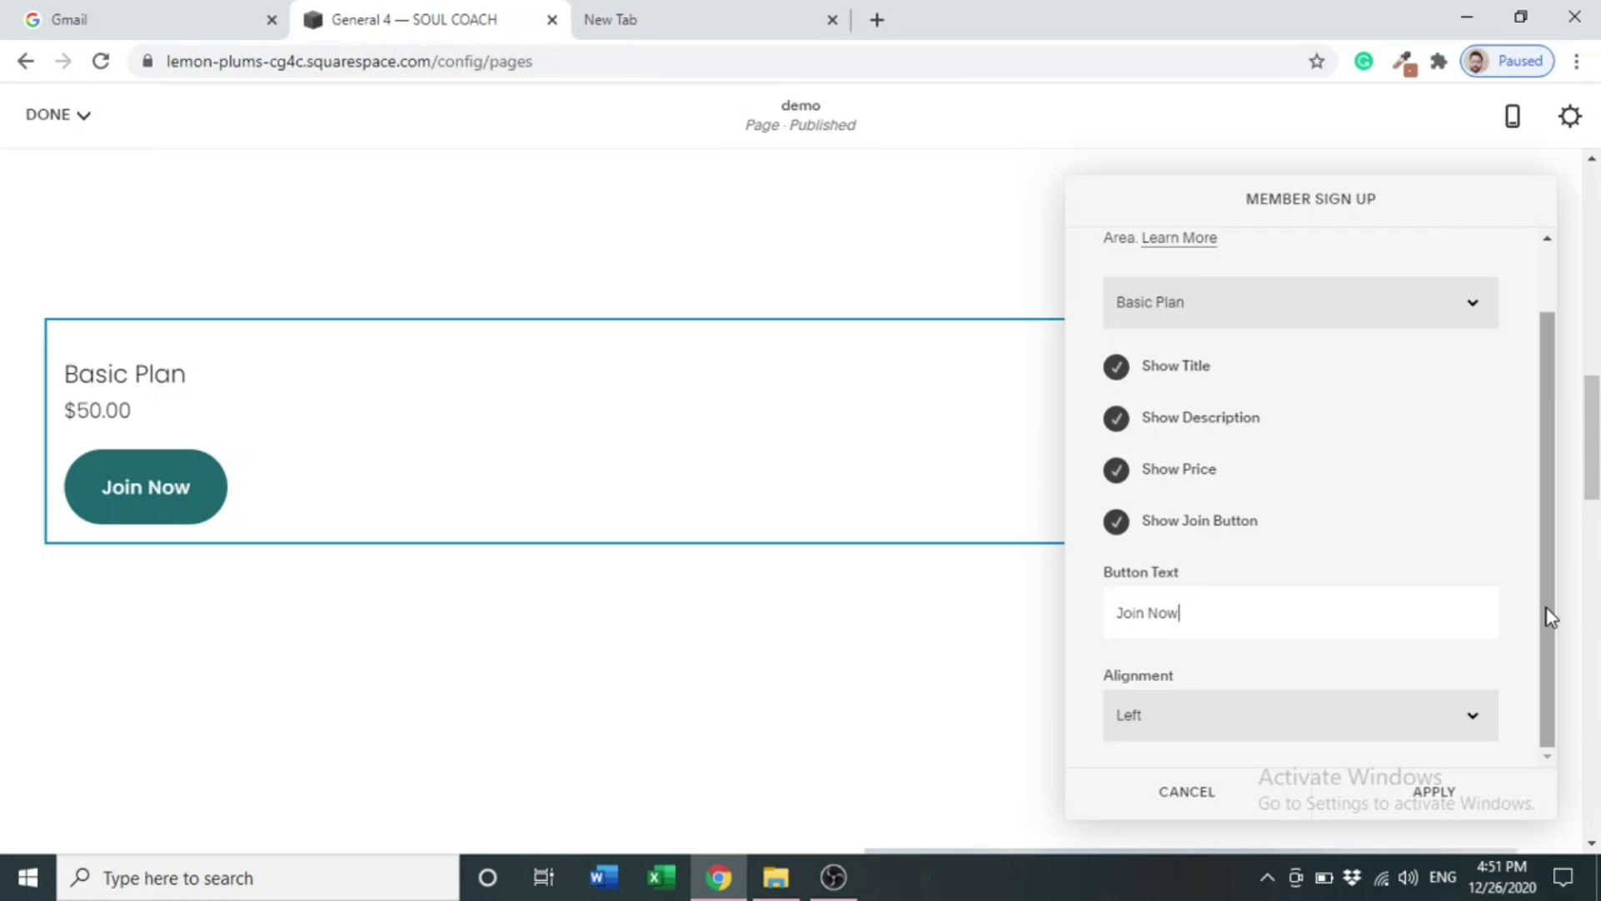
left_click(1472, 722)
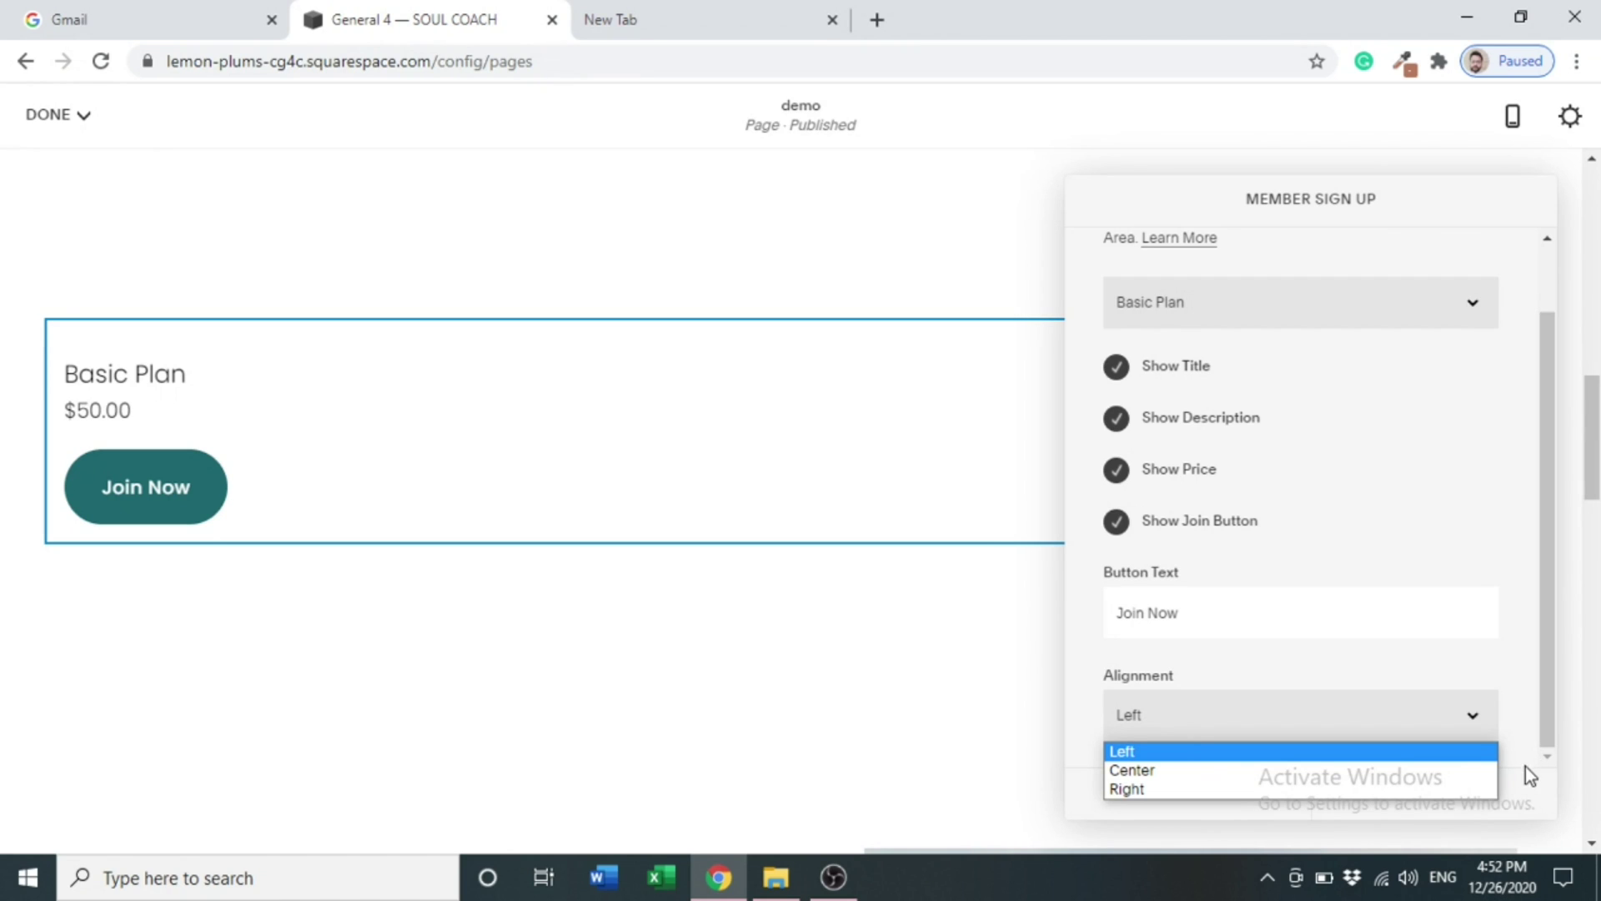
left_click(1544, 700)
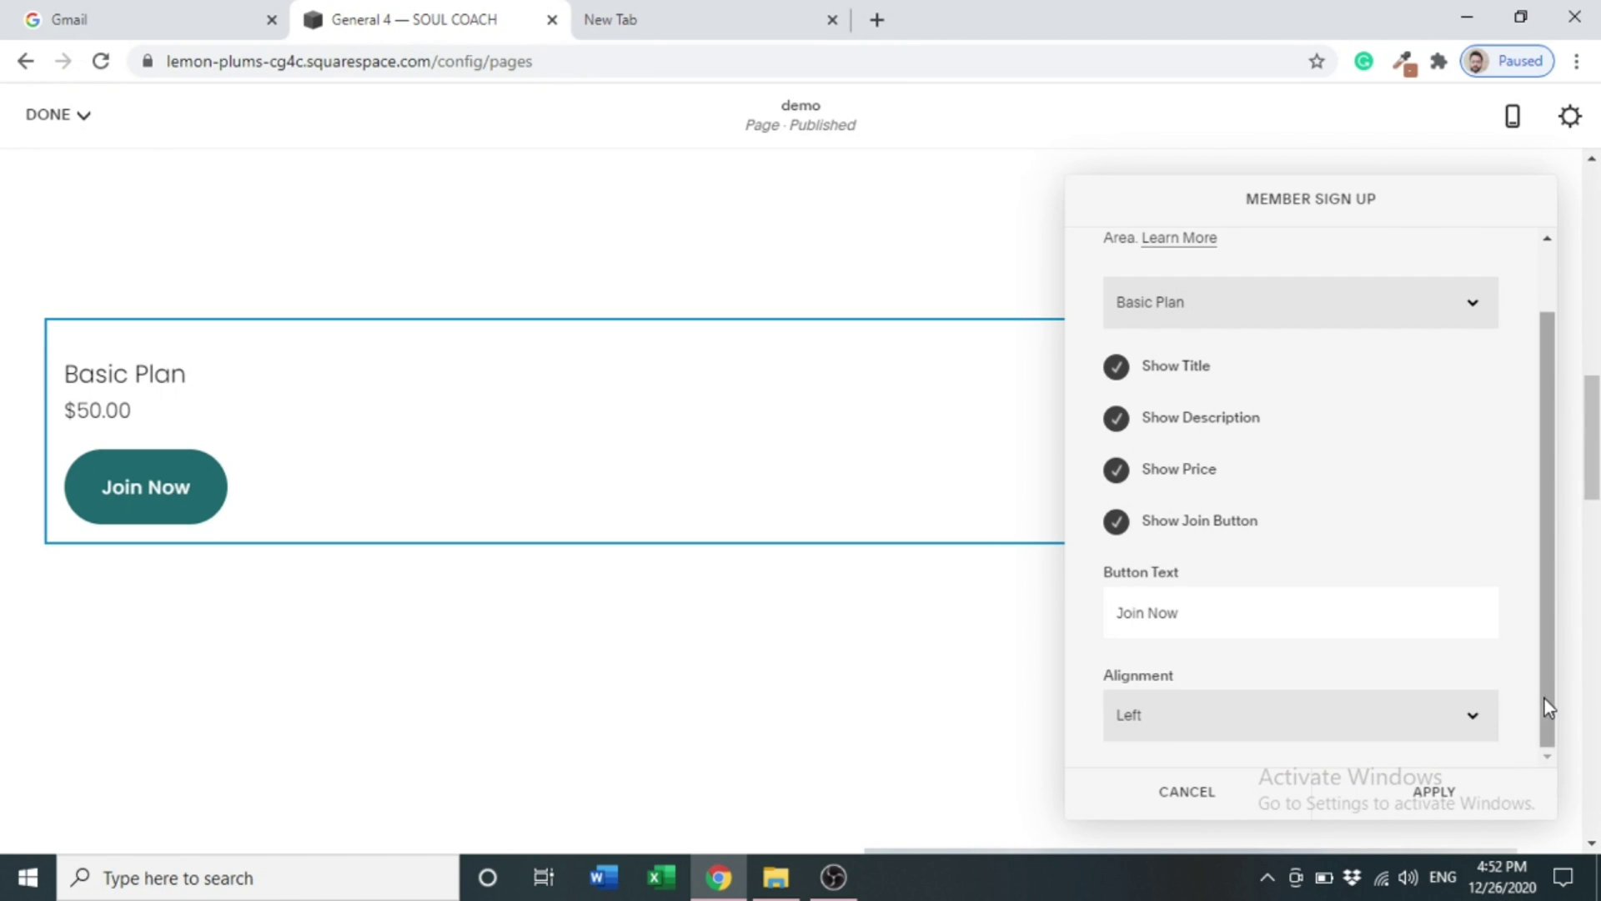
Step: Apply the Member Sign Up block settings and save the demo page from the Done menu
left_click(1429, 796)
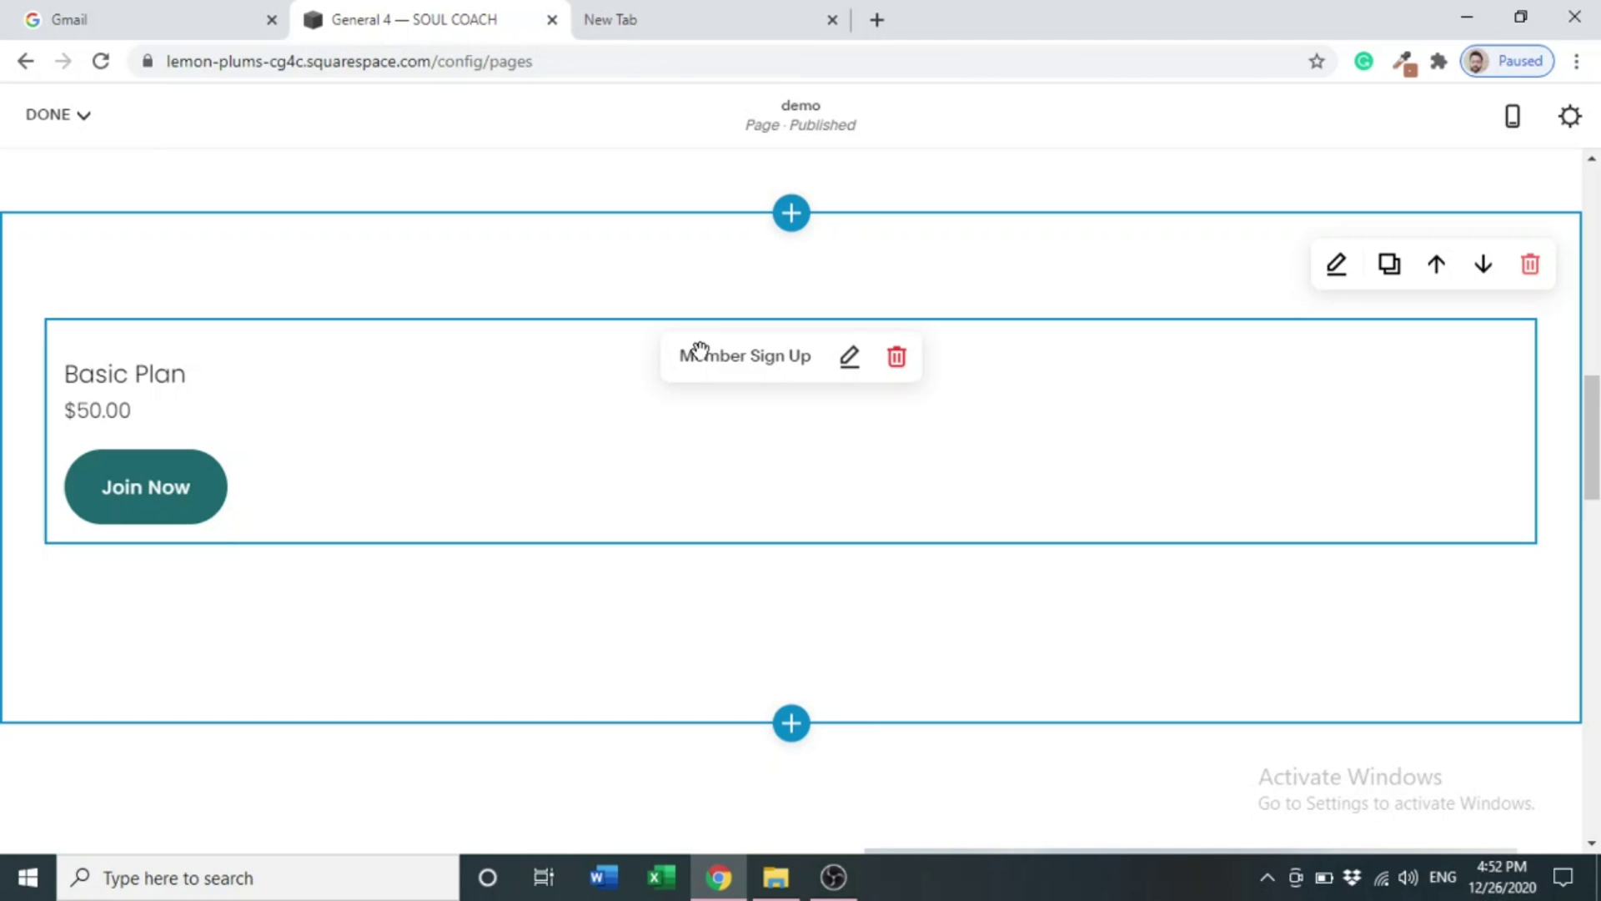
mouse_move(93, 133)
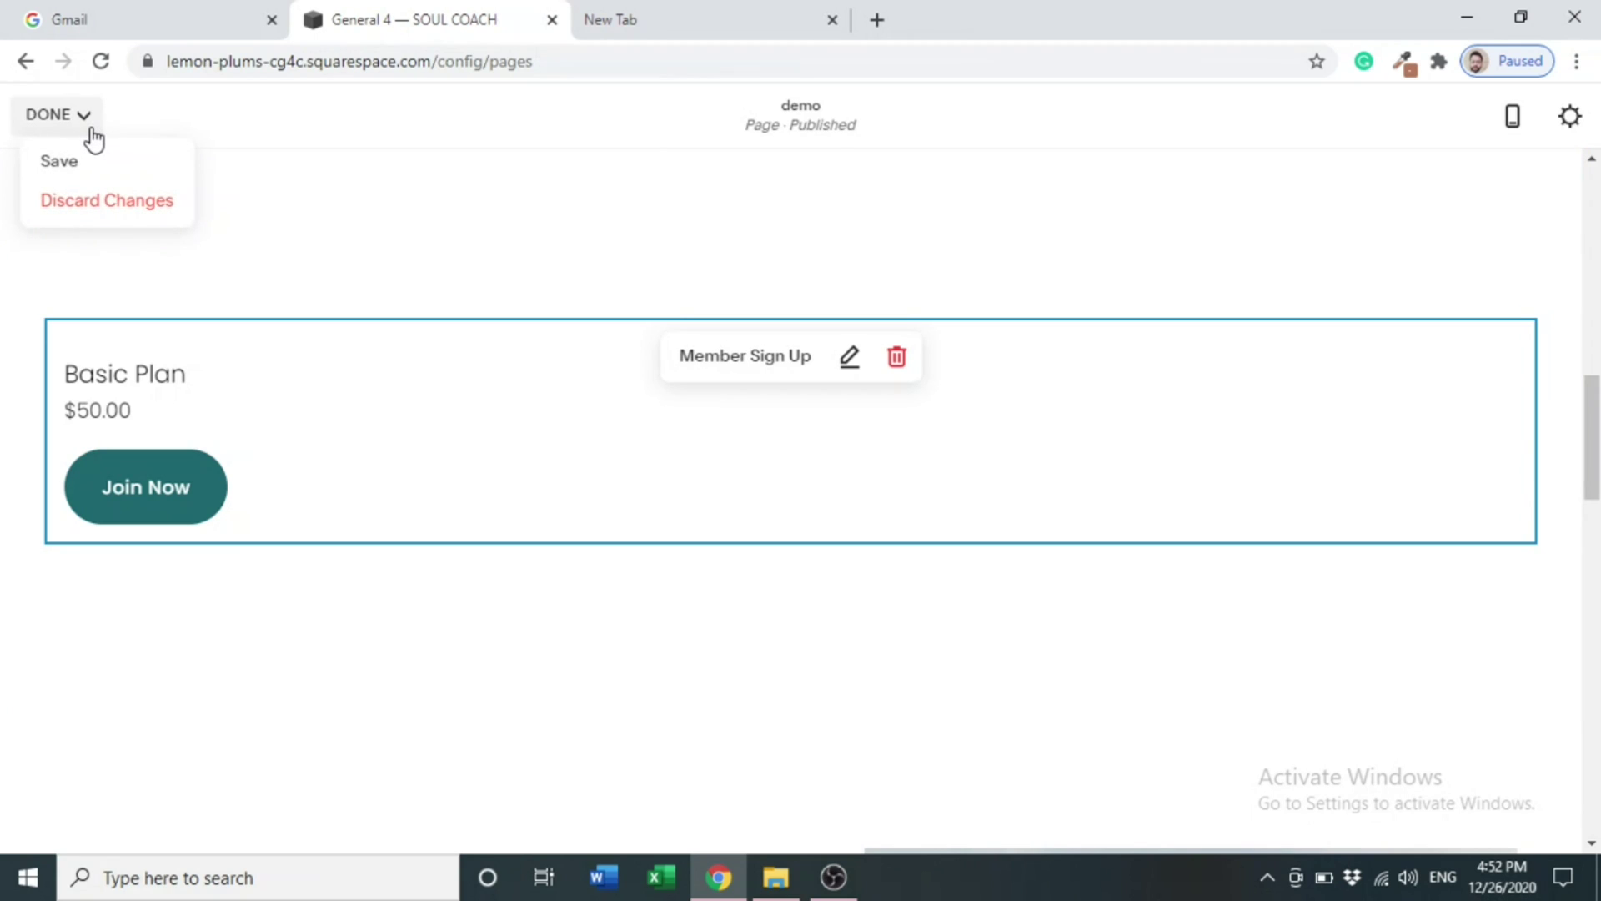
left_click(74, 158)
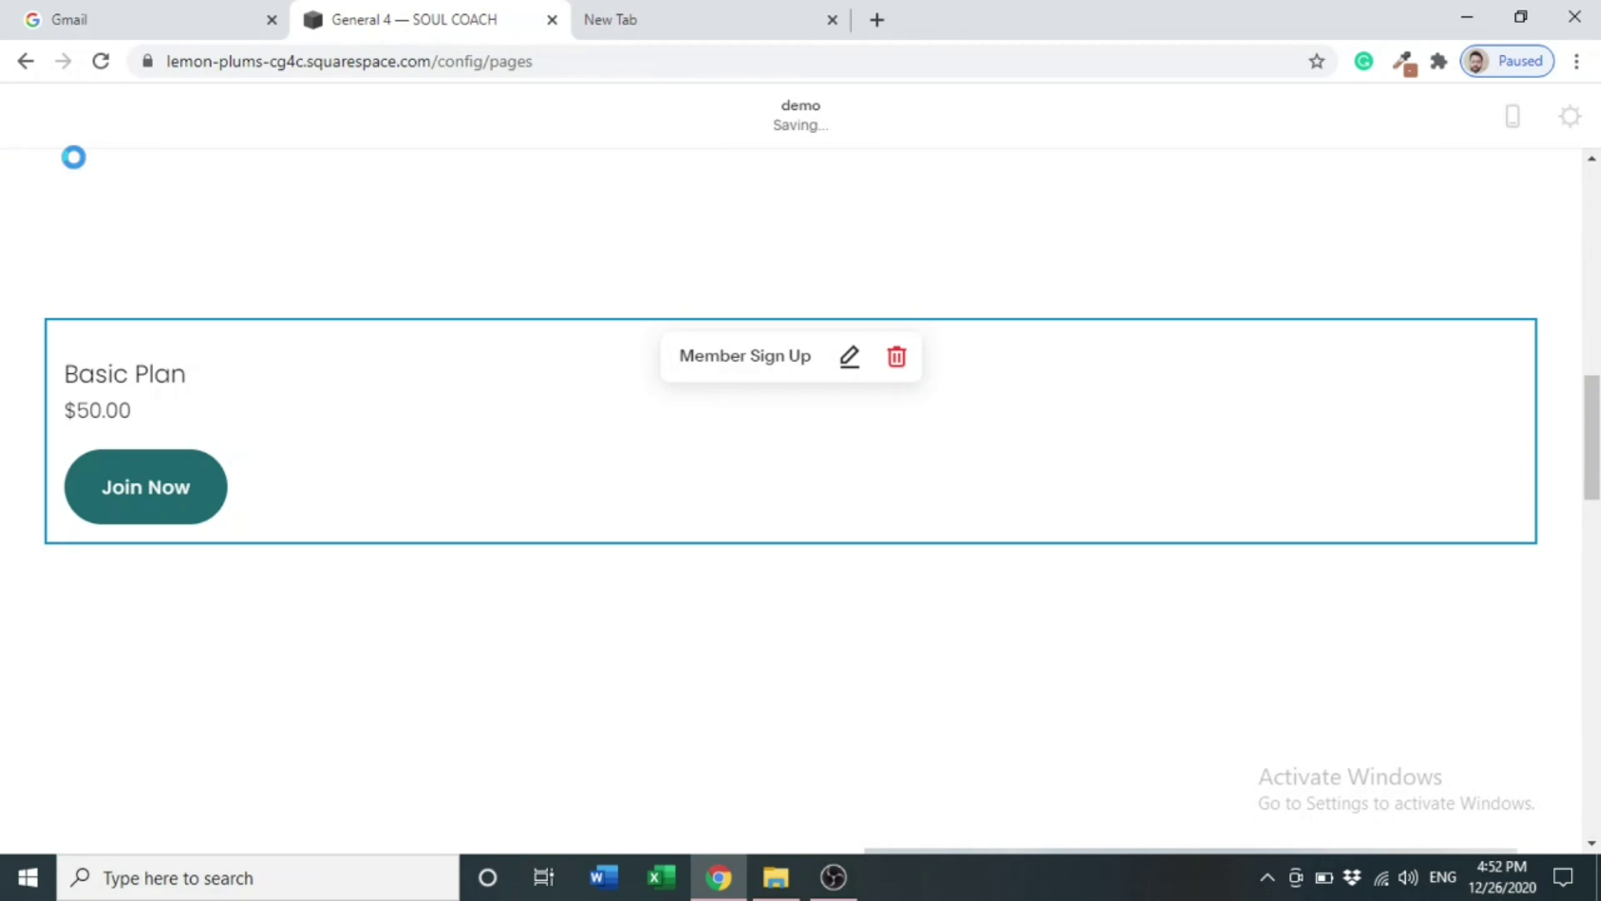